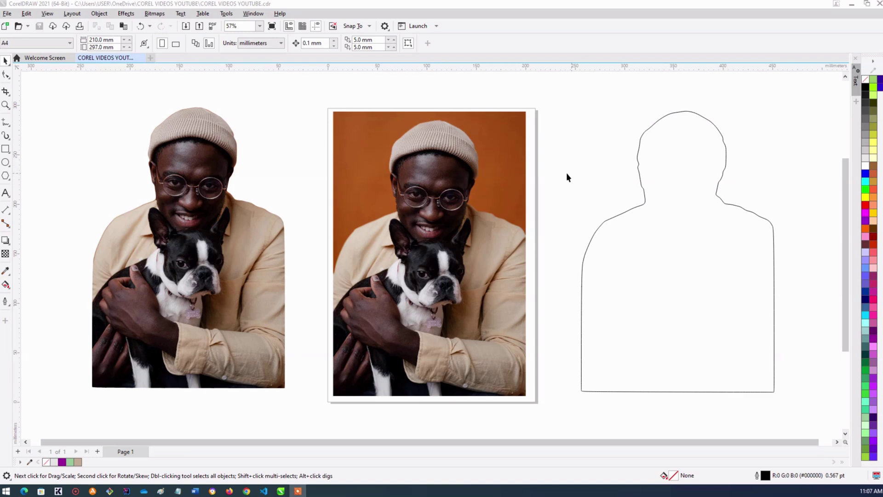
- Check the cut-out, the original photo and the silhouette outline by selecting each in turn
{"action": "left_click", "coordinate": [276, 212]}
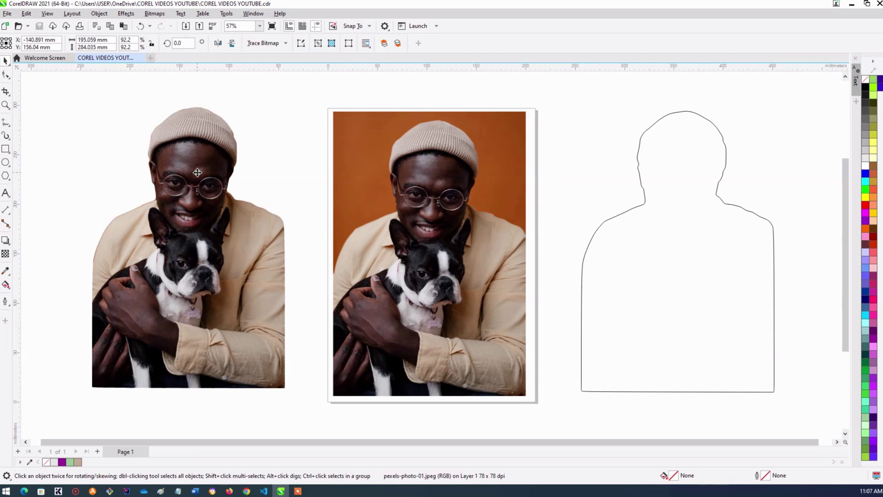
{"action": "left_click", "coordinate": [58, 150]}
{"action": "left_click", "coordinate": [481, 179]}
{"action": "left_click", "coordinate": [612, 206]}
{"action": "left_click", "coordinate": [678, 203]}
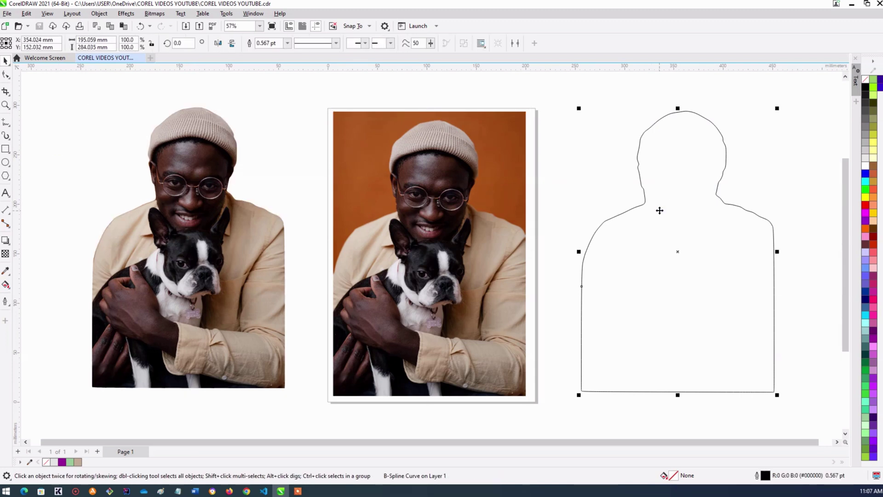
{"action": "left_click", "coordinate": [776, 164]}
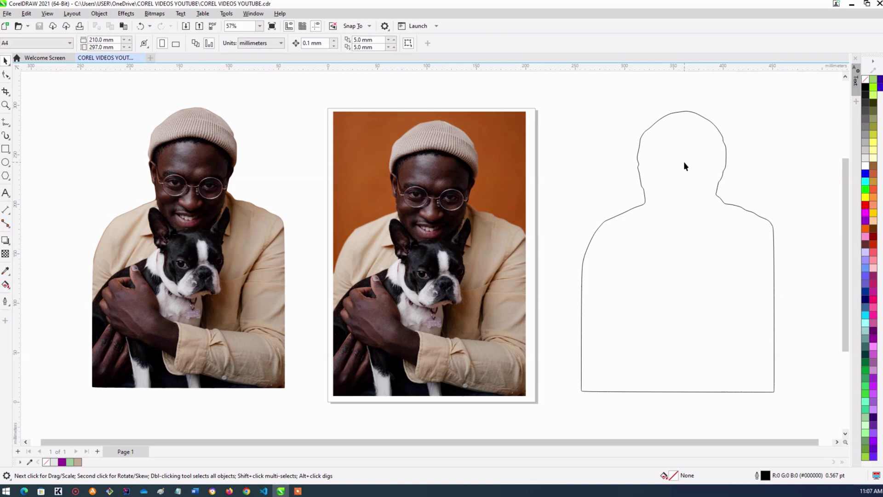
{"action": "left_click", "coordinate": [683, 162]}
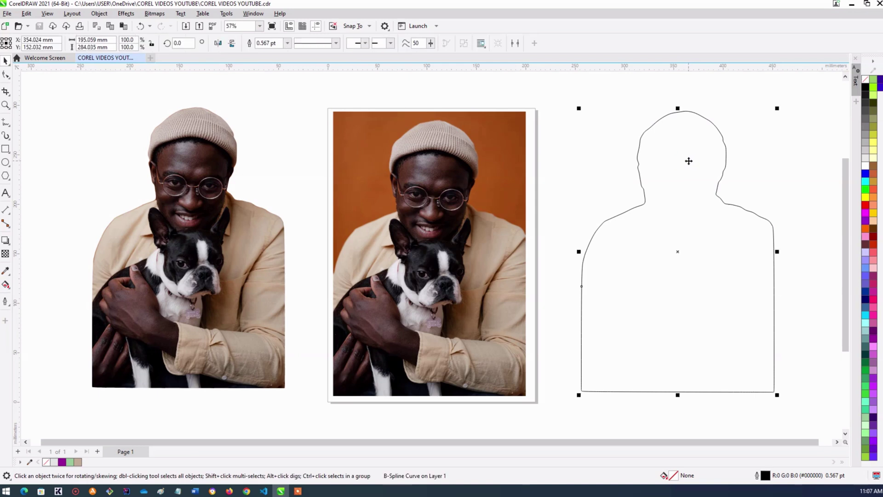
{"action": "left_click", "coordinate": [764, 150]}
{"action": "left_click", "coordinate": [681, 166]}
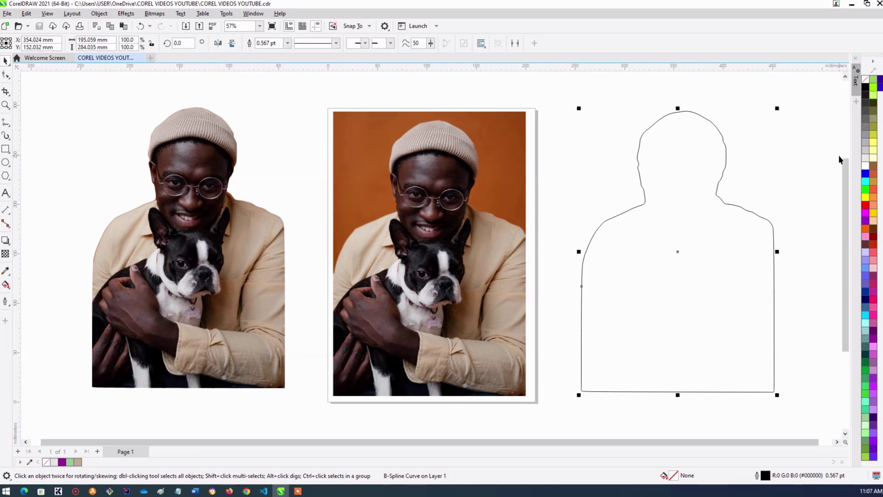
- Fill the silhouette light grey, then undo the fill
{"action": "left_click", "coordinate": [865, 149]}
{"action": "key", "text": "Tab"}
{"action": "key", "text": "Tab"}
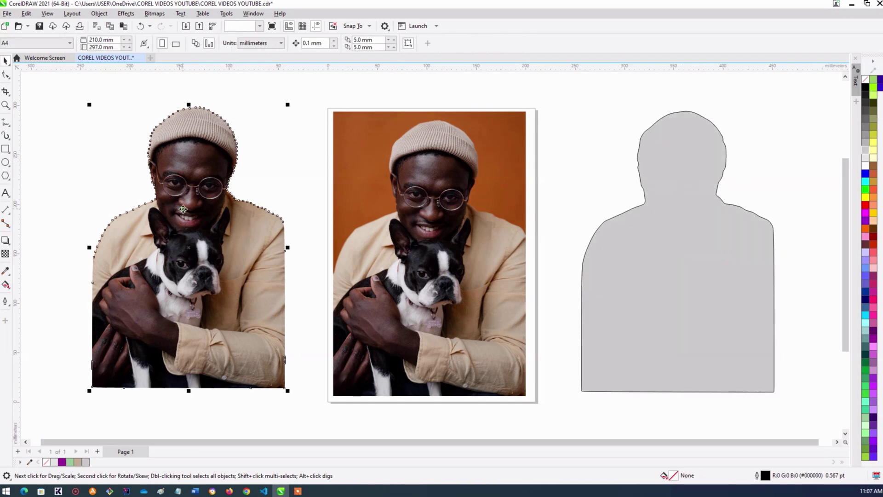
{"action": "left_click", "coordinate": [762, 165]}
{"action": "left_click", "coordinate": [656, 183]}
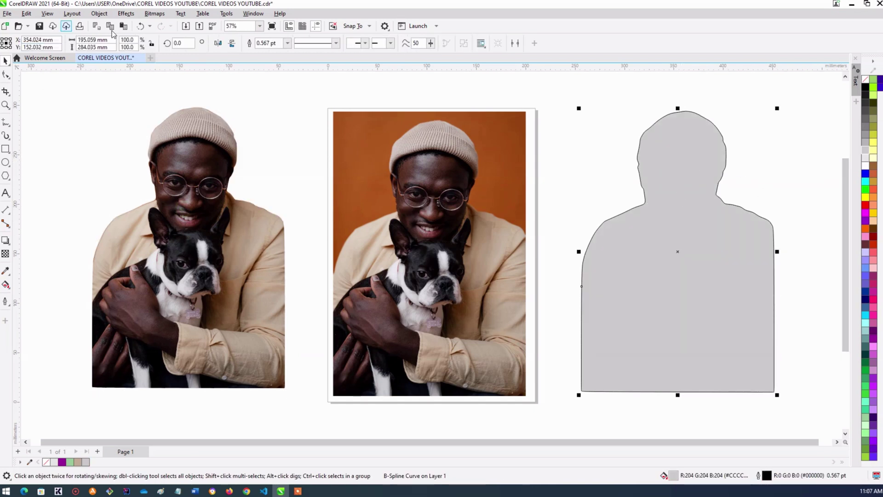
{"action": "left_click", "coordinate": [140, 26]}
{"action": "left_click", "coordinate": [587, 173]}
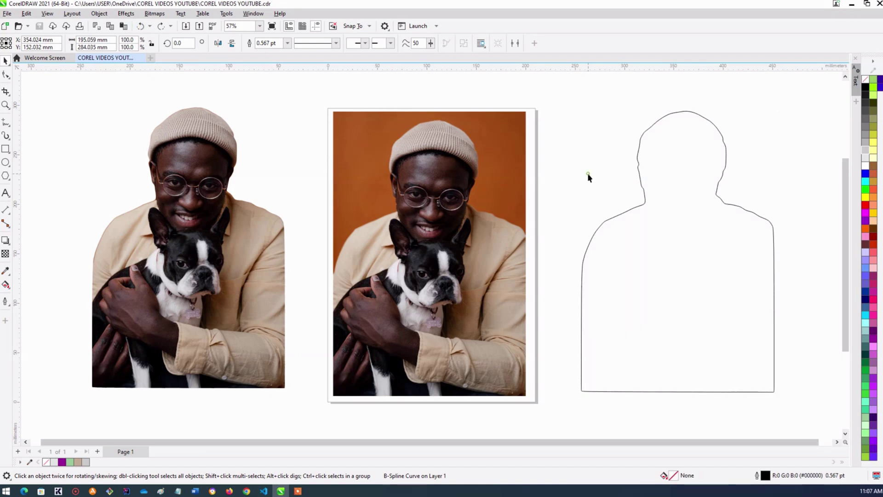
- Delete the silhouette outline
{"action": "left_click", "coordinate": [209, 169]}
{"action": "left_click", "coordinate": [298, 188]}
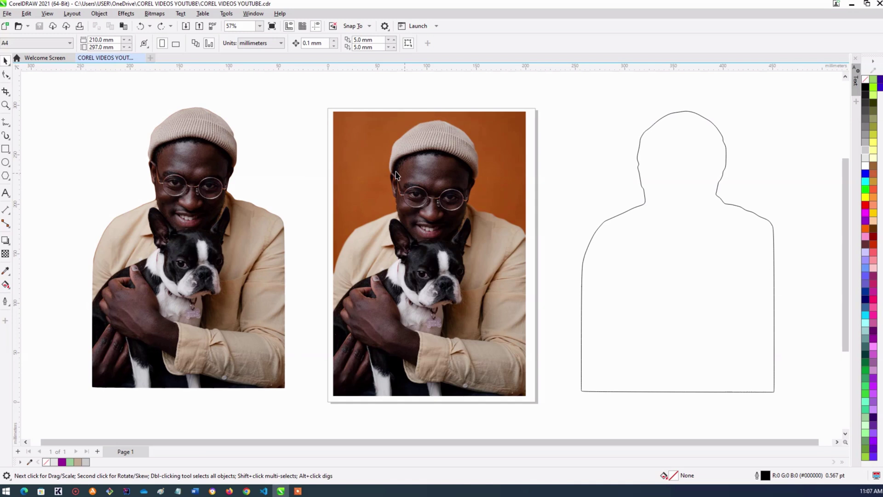
{"action": "left_click", "coordinate": [506, 203]}
{"action": "left_click", "coordinate": [599, 162]}
{"action": "left_click", "coordinate": [688, 260]}
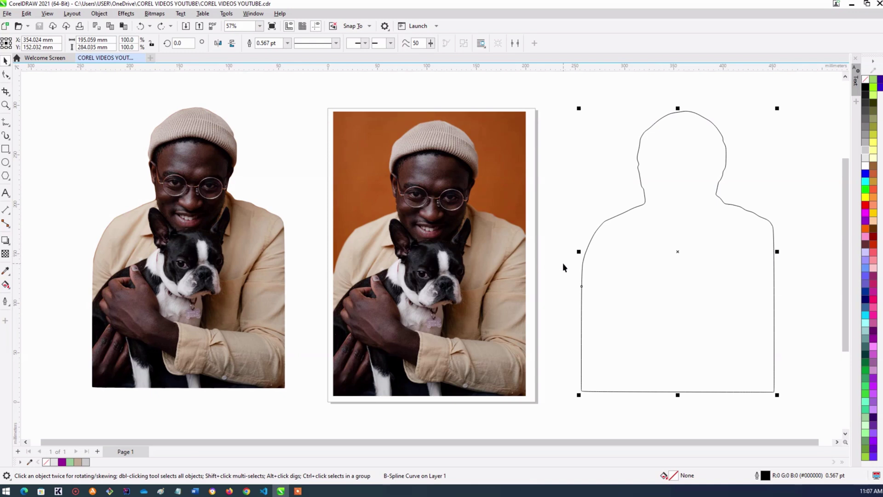
{"action": "key", "text": "Delete"}
- Move the cut-out photo to the right side and delete it
{"action": "left_click", "coordinate": [209, 207]}
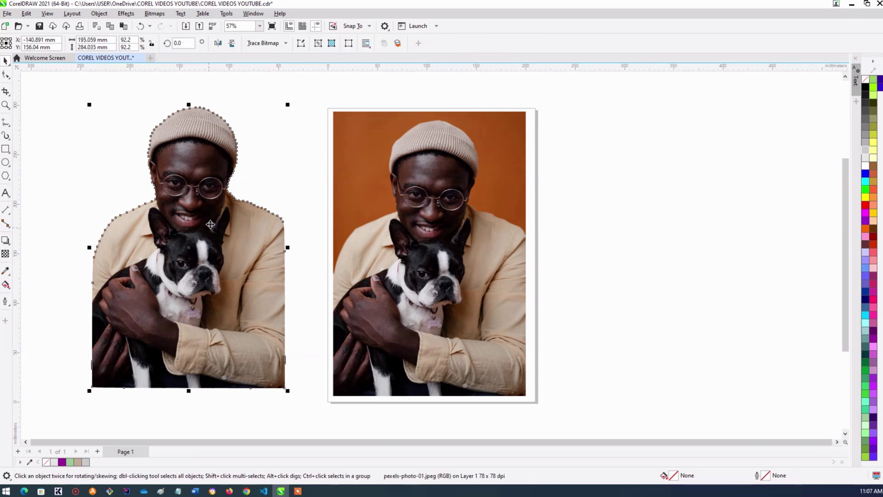
{"action": "left_click", "coordinate": [289, 184]}
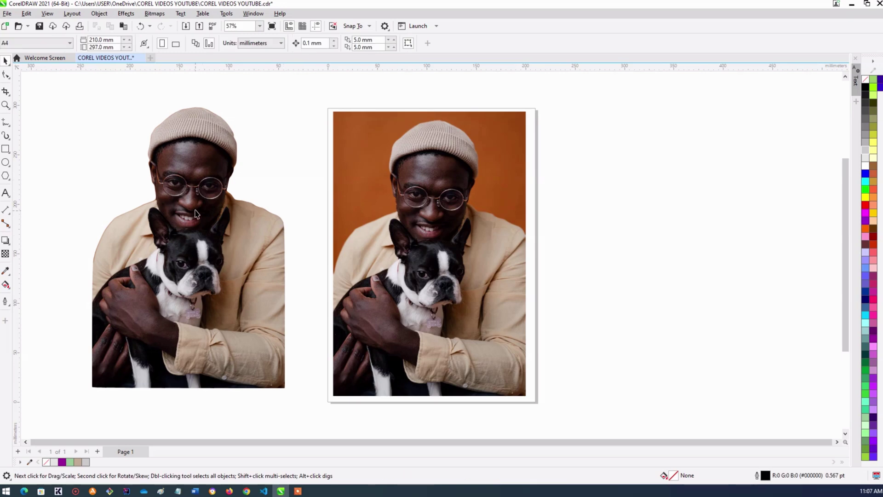
{"action": "left_click_drag", "start_coordinate": [195, 211], "coordinate": [732, 182]}
{"action": "left_click", "coordinate": [798, 138]}
{"action": "left_click", "coordinate": [785, 140]}
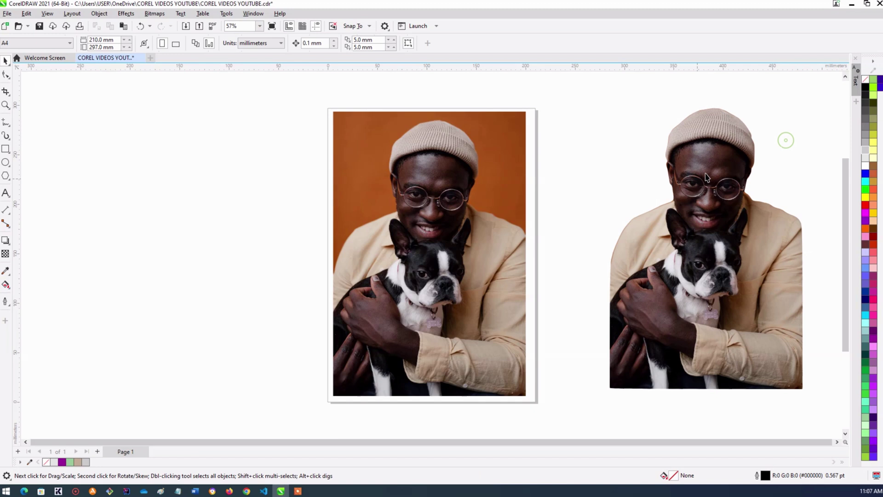
{"action": "left_click", "coordinate": [707, 177]}
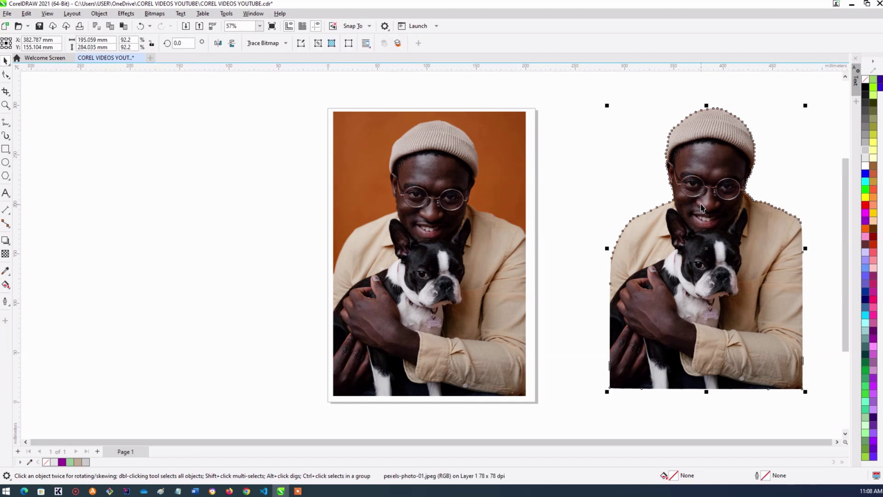
{"action": "key", "text": "Delete"}
- Marquee-zoom into the upper part of the original orange-background photo
{"action": "left_click", "coordinate": [471, 267]}
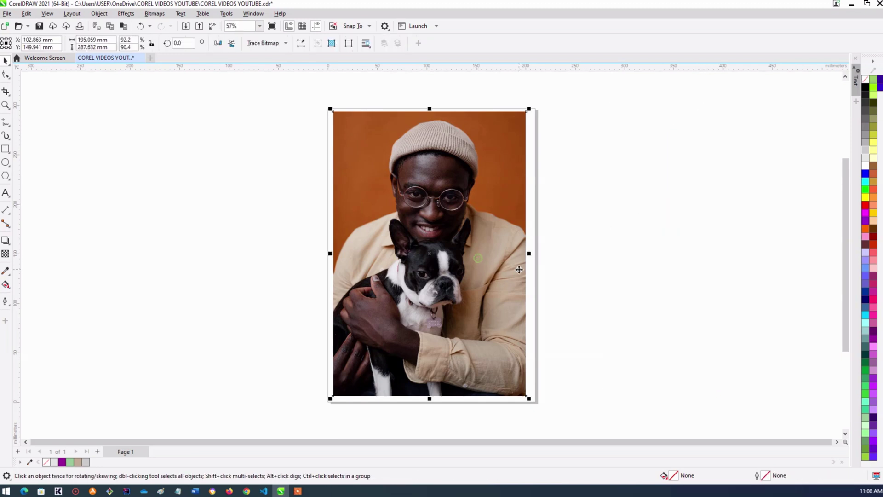
{"action": "left_click", "coordinate": [242, 207]}
{"action": "left_click", "coordinate": [6, 105]}
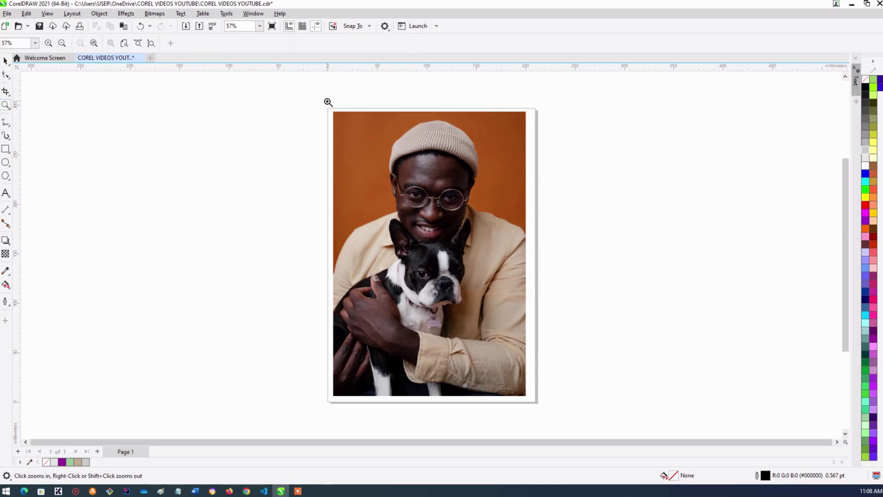
{"action": "left_click_drag", "start_coordinate": [328, 102], "coordinate": [567, 299]}
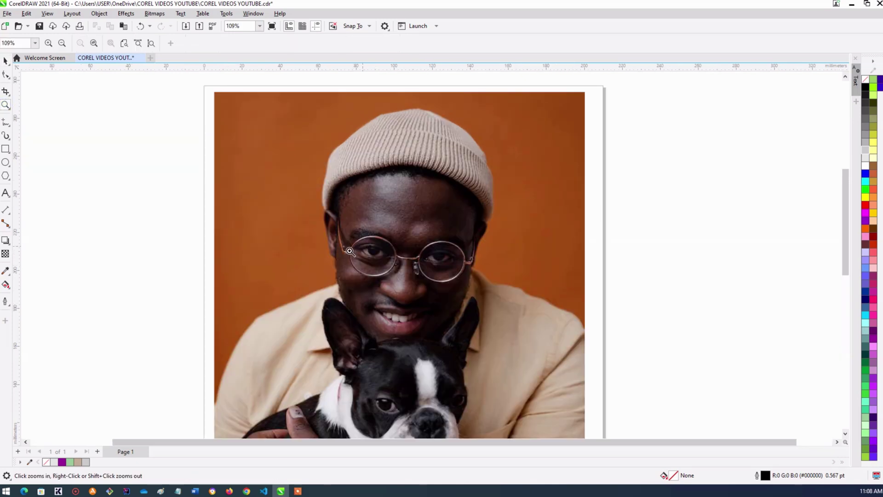
{"action": "mouse_move", "coordinate": [846, 214]}
{"action": "left_mouse_down"}
{"action": "mouse_move", "coordinate": [846, 229]}
{"action": "mouse_move", "coordinate": [841, 217]}
{"action": "left_mouse_up"}
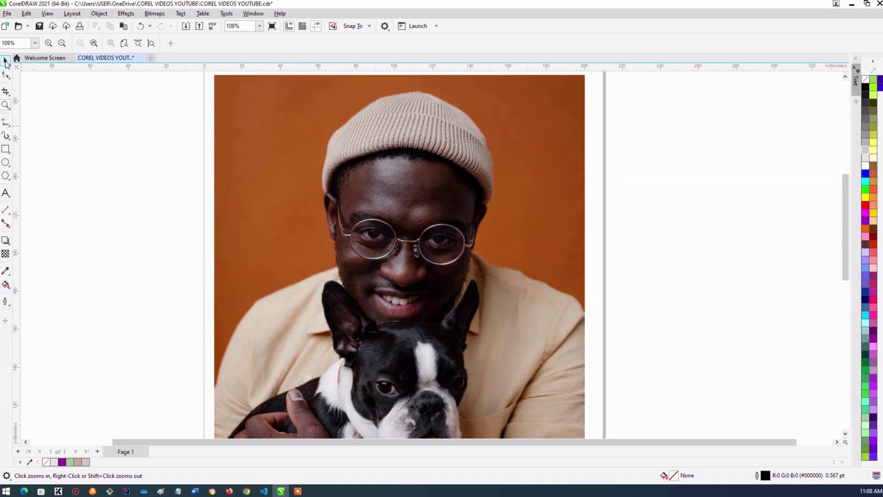
{"action": "left_click", "coordinate": [6, 61]}
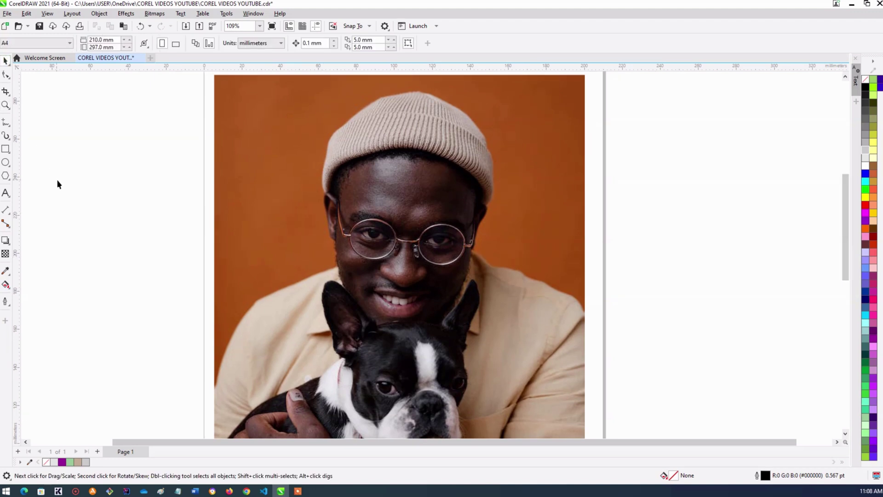
{"action": "left_click", "coordinate": [6, 123]}
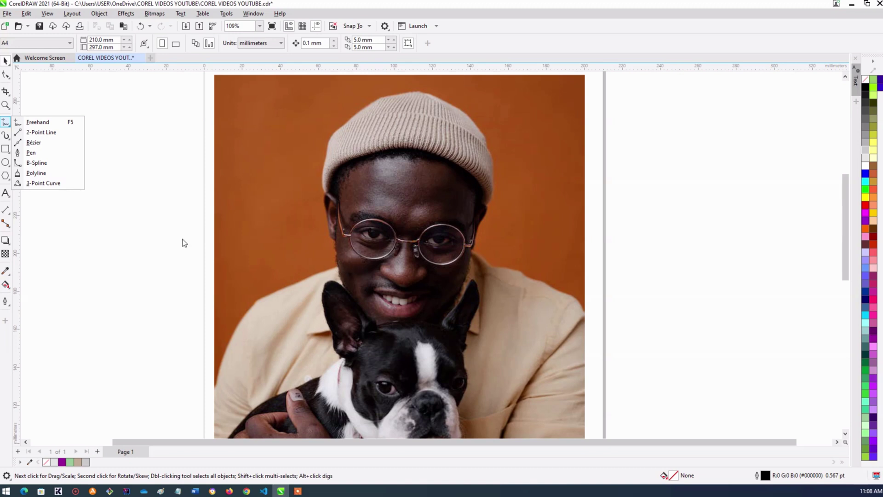
{"action": "left_click", "coordinate": [162, 260]}
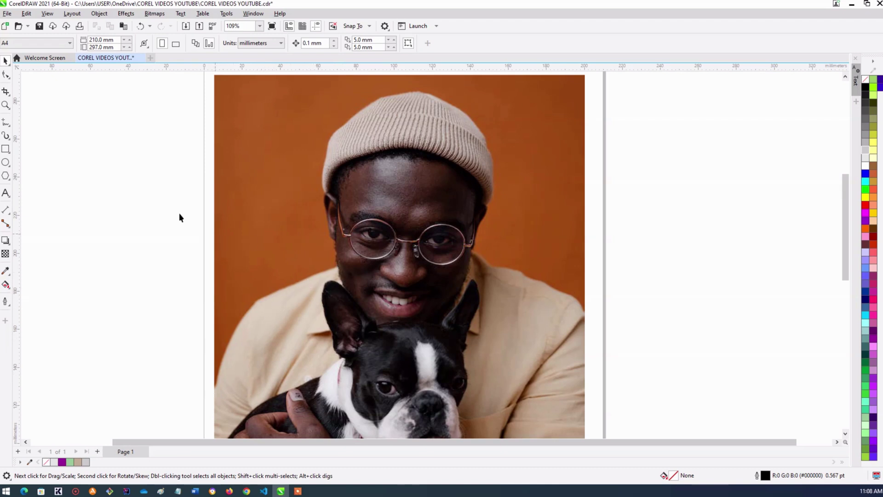
{"action": "left_click", "coordinate": [7, 124]}
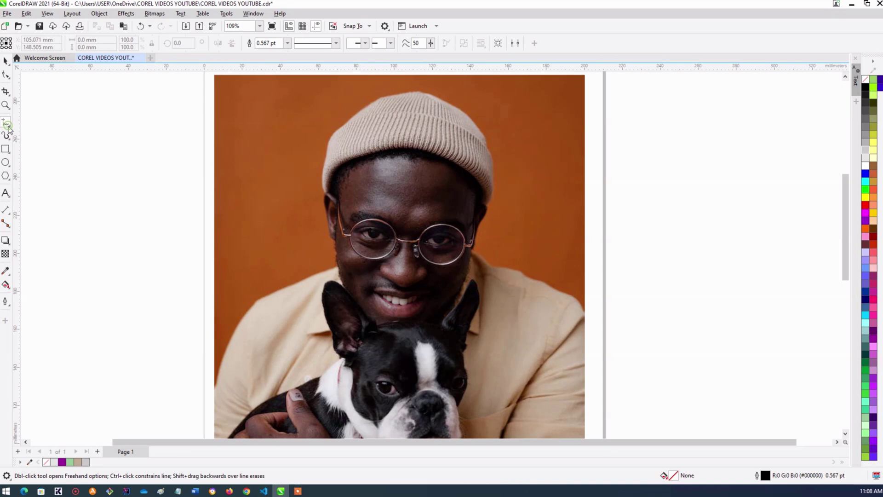
{"action": "left_click", "coordinate": [7, 126]}
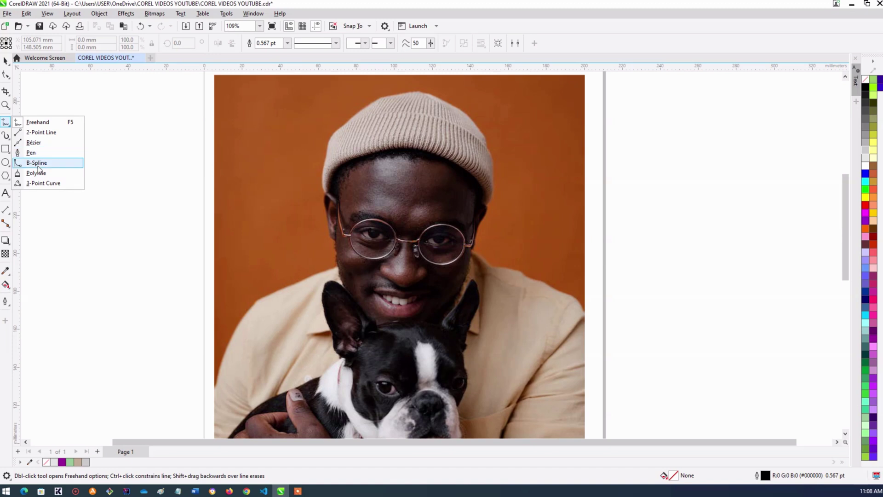
{"action": "left_click", "coordinate": [152, 179]}
{"action": "left_click", "coordinate": [160, 198]}
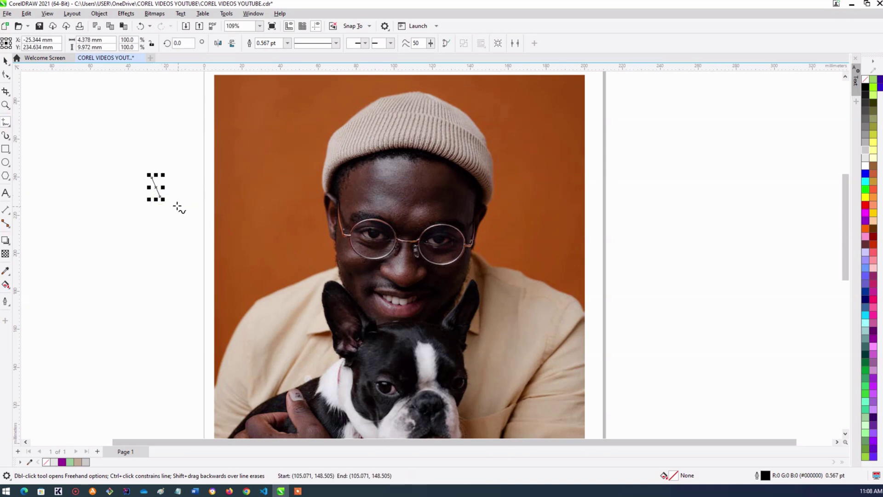
{"action": "key", "text": "Delete"}
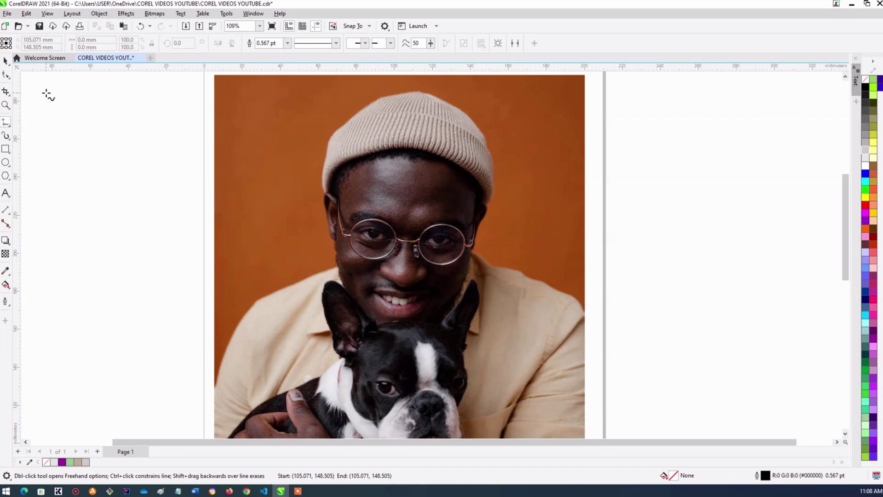
{"action": "left_click", "coordinate": [6, 61]}
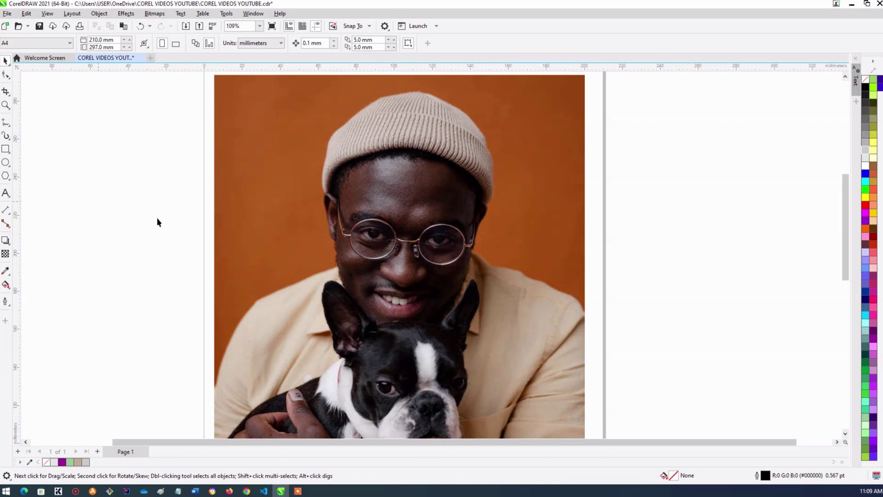
- Zoom in on the man's head and shoulders and bring up the curve tools flyout
{"action": "left_click", "coordinate": [7, 106]}
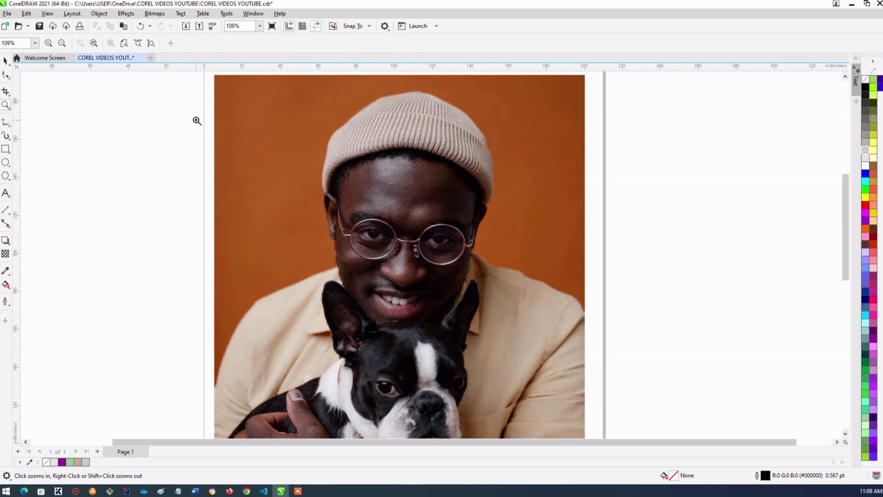
{"action": "left_click_drag", "start_coordinate": [195, 119], "coordinate": [600, 413]}
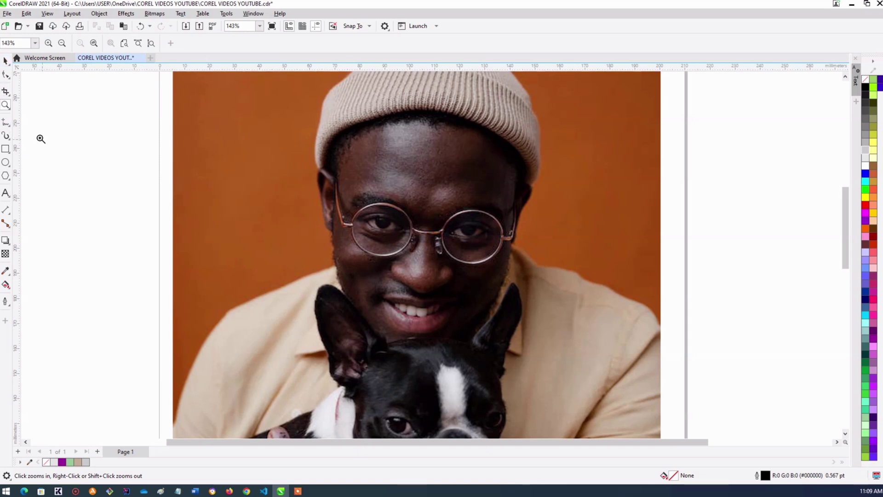
{"action": "left_click", "coordinate": [9, 125]}
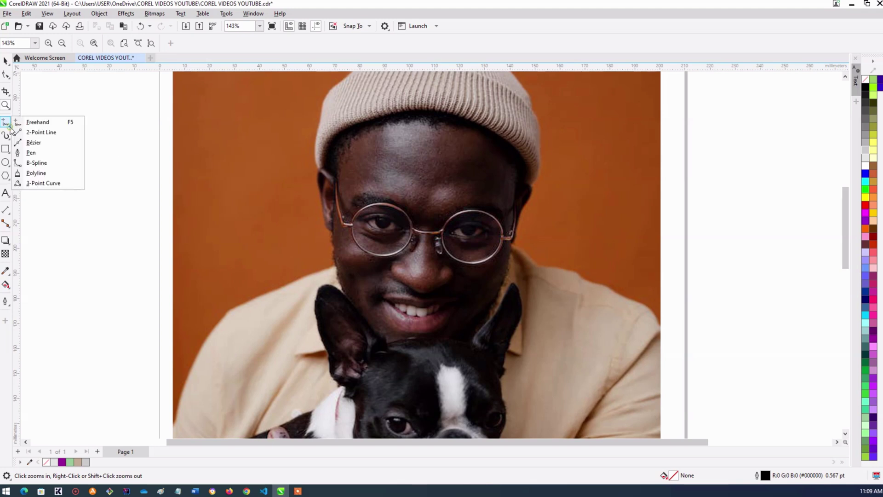
- With the B-Spline tool, trace from the photo's left edge up the left shoulder to the jaw
{"action": "left_click", "coordinate": [41, 165]}
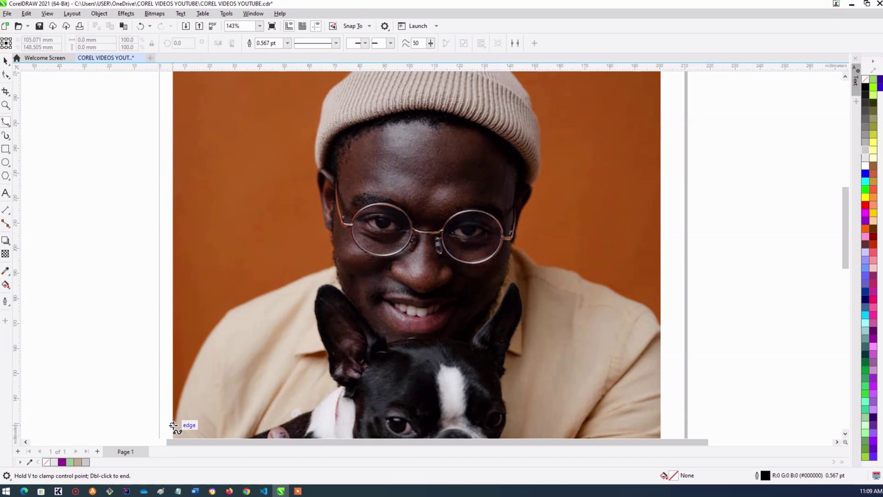
{"action": "left_click", "coordinate": [173, 425]}
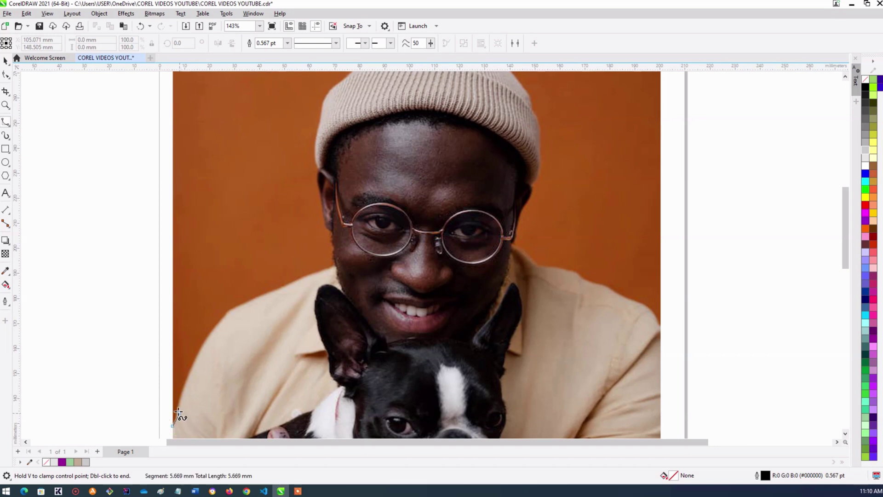
{"action": "left_click", "coordinate": [180, 397]}
{"action": "left_click", "coordinate": [182, 392]}
{"action": "left_click", "coordinate": [187, 377]}
{"action": "left_click", "coordinate": [193, 363]}
{"action": "left_click", "coordinate": [202, 348]}
{"action": "left_click", "coordinate": [209, 335]}
{"action": "left_click", "coordinate": [218, 325]}
{"action": "left_click", "coordinate": [227, 314]}
{"action": "left_click", "coordinate": [238, 306]}
{"action": "left_click", "coordinate": [255, 299]}
{"action": "left_click", "coordinate": [274, 292]}
{"action": "left_click", "coordinate": [292, 285]}
{"action": "left_click", "coordinate": [307, 277]}
{"action": "left_click", "coordinate": [322, 273]}
- Continue the outline up the left side of the face and the beanie's left edge
{"action": "left_click", "coordinate": [335, 267]}
{"action": "left_click", "coordinate": [333, 257]}
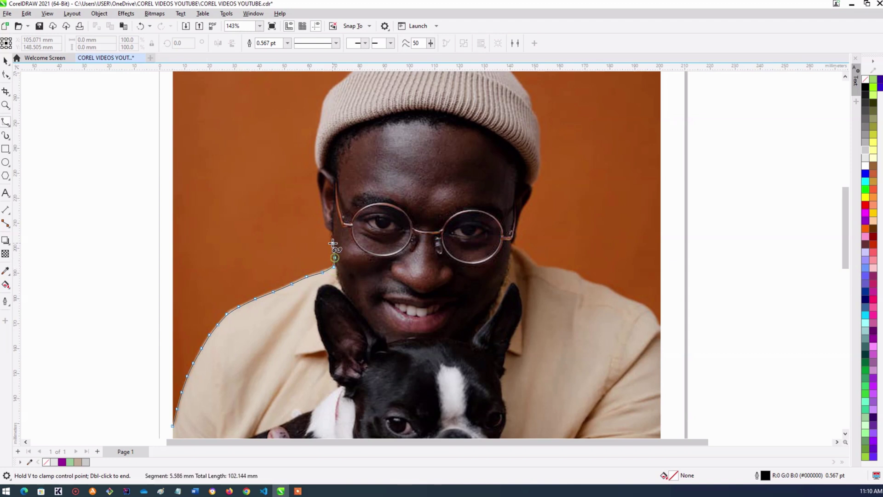
{"action": "left_click", "coordinate": [333, 239]}
{"action": "left_click", "coordinate": [328, 227]}
{"action": "left_click", "coordinate": [322, 212]}
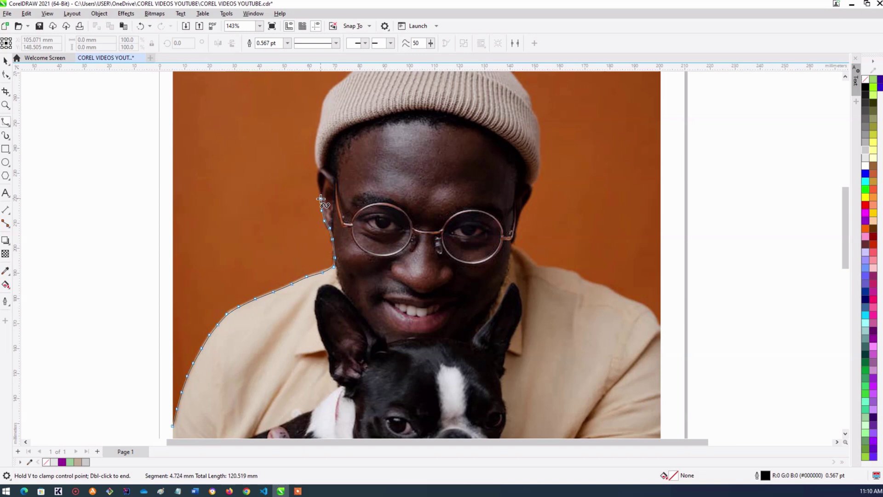
{"action": "left_click", "coordinate": [321, 201]}
{"action": "left_click", "coordinate": [320, 188]}
{"action": "left_click", "coordinate": [317, 176]}
{"action": "left_click", "coordinate": [316, 165]}
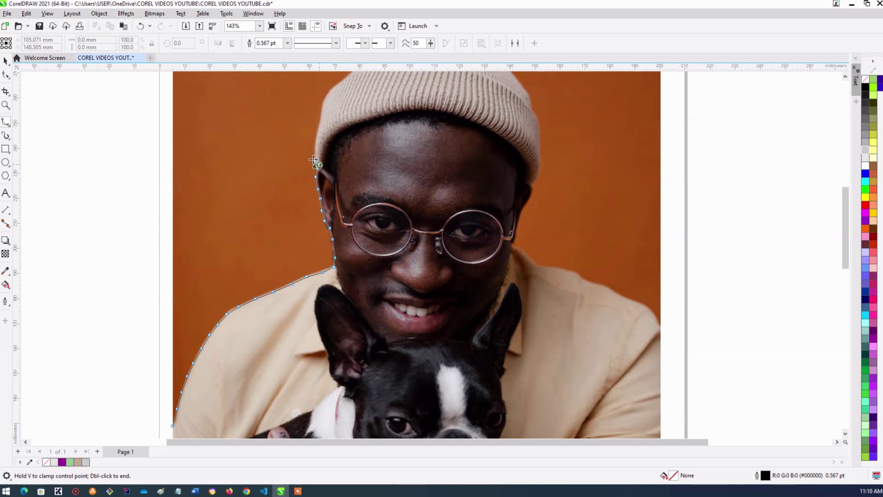
{"action": "left_click", "coordinate": [315, 155]}
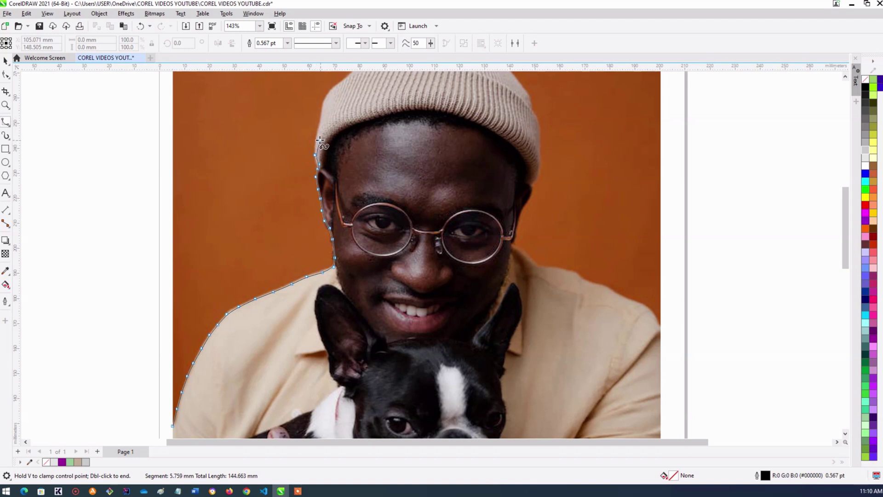
{"action": "left_click", "coordinate": [317, 131]}
{"action": "left_click", "coordinate": [322, 114]}
{"action": "left_click", "coordinate": [325, 98]}
- Trace over the crown of the beanie and down its right side
{"action": "scroll", "coordinate": [330, 92], "scroll_direction": "up", "scroll_amount": 3}
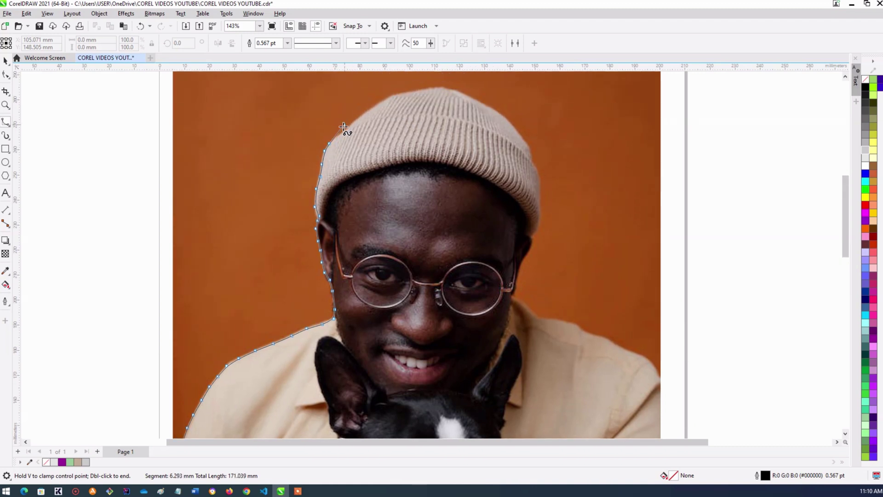
{"action": "left_click", "coordinate": [337, 136]}
{"action": "left_click", "coordinate": [339, 134]}
{"action": "left_click", "coordinate": [351, 125]}
{"action": "left_click", "coordinate": [364, 114]}
{"action": "left_click", "coordinate": [377, 105]}
{"action": "left_click", "coordinate": [391, 96]}
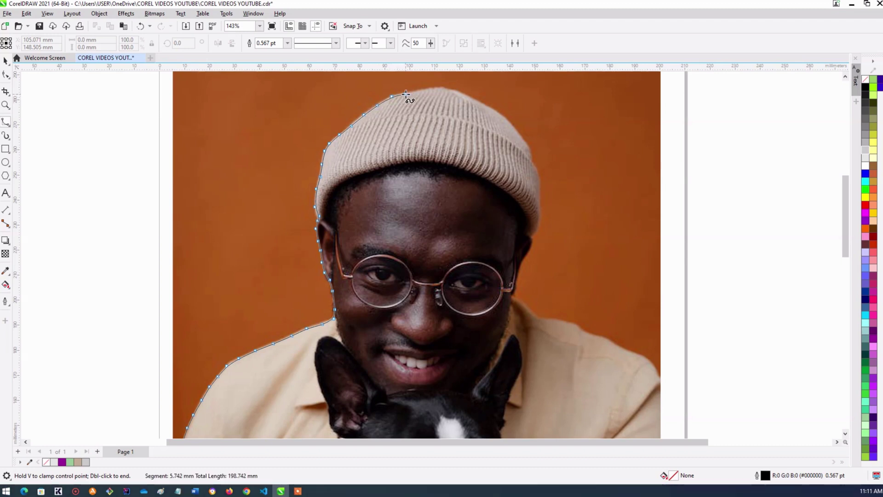
{"action": "left_click", "coordinate": [408, 92]}
{"action": "left_click", "coordinate": [431, 88]}
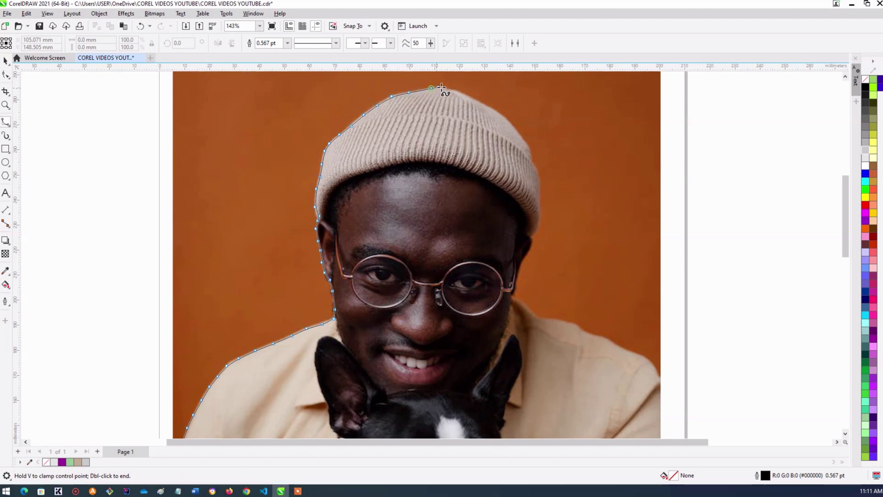
{"action": "left_click", "coordinate": [449, 87]}
{"action": "left_click", "coordinate": [463, 93]}
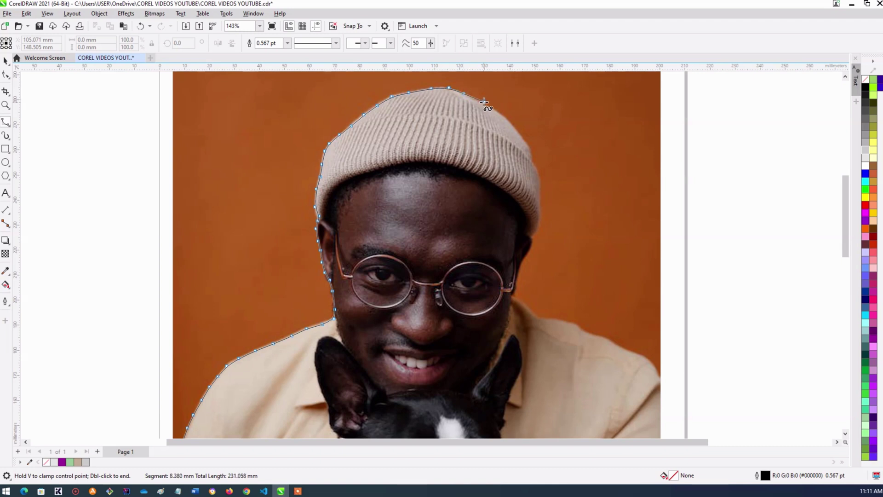
{"action": "left_click", "coordinate": [480, 103]}
{"action": "left_click", "coordinate": [495, 110]}
{"action": "left_click", "coordinate": [508, 121]}
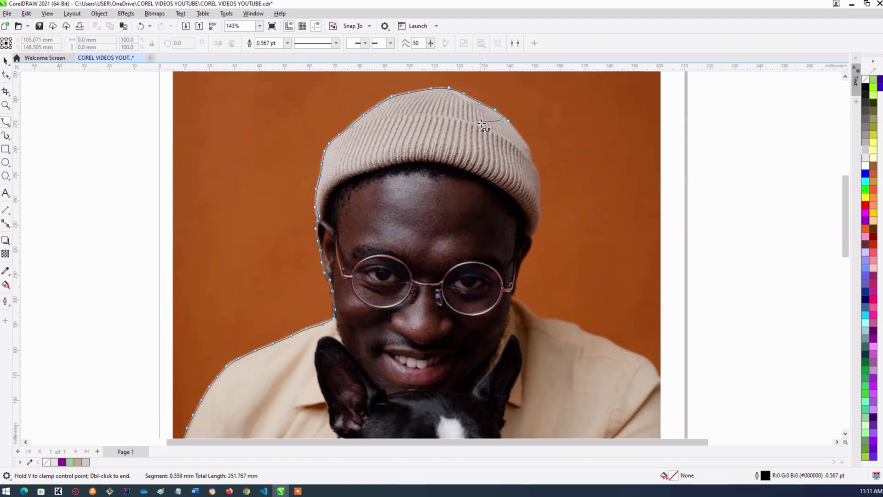
{"action": "left_click", "coordinate": [519, 133]}
{"action": "left_click", "coordinate": [526, 145]}
{"action": "left_click", "coordinate": [529, 156]}
- Continue down past the hat brim along the right side of the face
{"action": "left_click", "coordinate": [534, 168]}
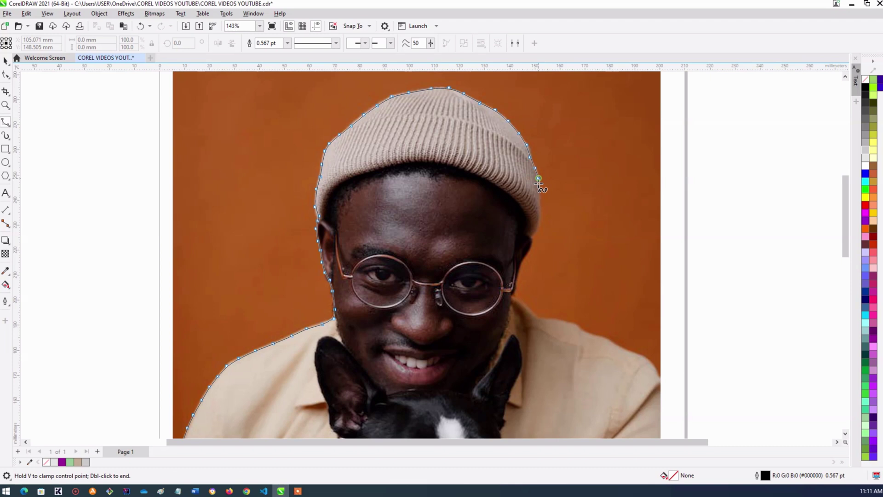
{"action": "left_click", "coordinate": [539, 189]}
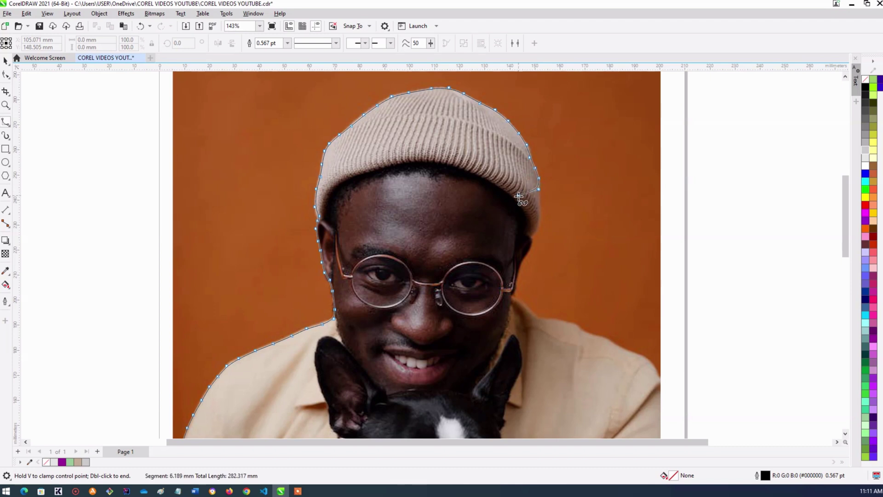
{"action": "left_click", "coordinate": [540, 203]}
{"action": "left_click", "coordinate": [538, 226]}
{"action": "left_click", "coordinate": [531, 233]}
{"action": "left_click", "coordinate": [531, 242]}
{"action": "left_click", "coordinate": [527, 251]}
{"action": "left_click", "coordinate": [521, 262]}
{"action": "left_click", "coordinate": [517, 274]}
{"action": "left_click", "coordinate": [514, 285]}
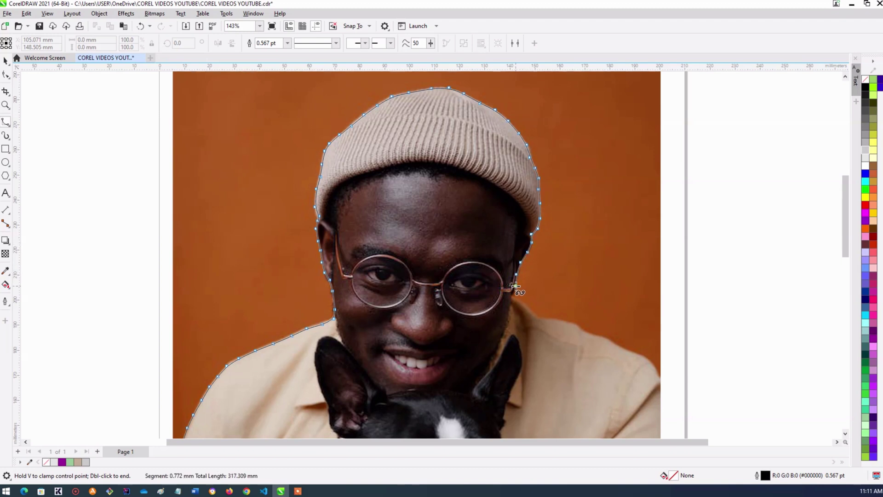
- Trace from the neck along the right shoulder to the photo's right edge
{"action": "left_click", "coordinate": [527, 309]}
{"action": "left_click", "coordinate": [534, 318]}
{"action": "left_click", "coordinate": [550, 319]}
{"action": "left_click", "coordinate": [575, 323]}
{"action": "left_click", "coordinate": [580, 331]}
{"action": "left_click", "coordinate": [608, 340]}
{"action": "left_click", "coordinate": [613, 344]}
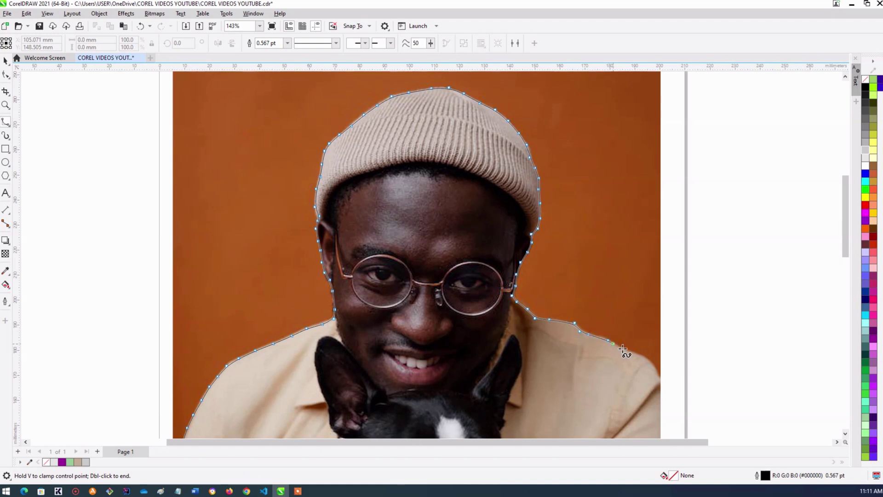
{"action": "left_click", "coordinate": [627, 352]}
{"action": "left_click", "coordinate": [640, 356]}
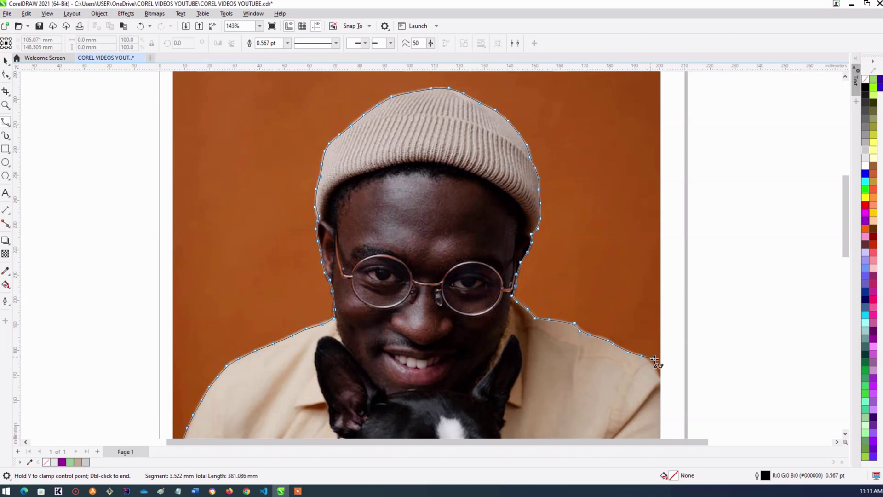
{"action": "left_click", "coordinate": [651, 363]}
{"action": "left_click", "coordinate": [660, 376]}
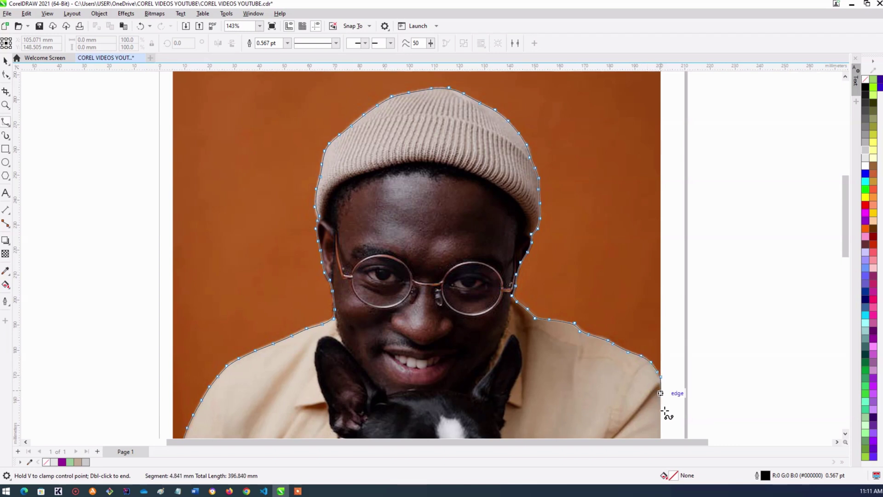
- Run the outline along the bottom edge to the bottom-left corner and up the left edge, double-clicking to finish
{"action": "scroll", "coordinate": [669, 434], "scroll_direction": "down", "scroll_amount": 1}
{"action": "scroll", "coordinate": [669, 434], "scroll_direction": "down", "scroll_amount": 3}
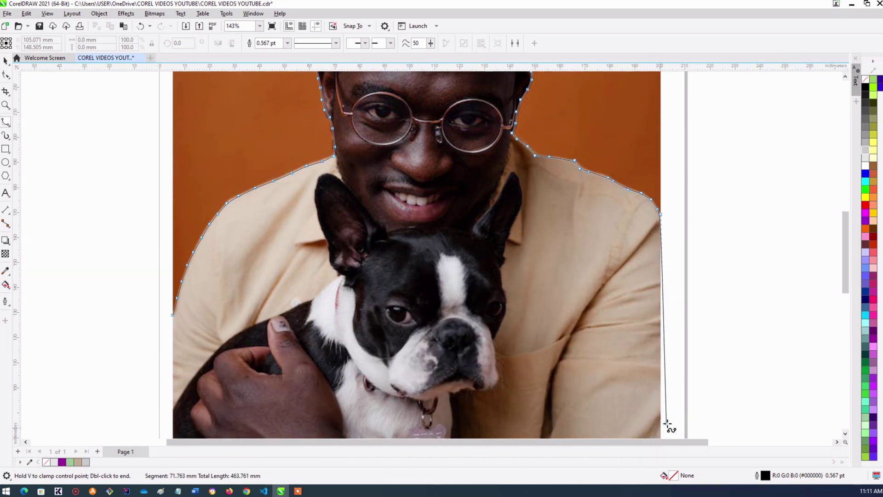
{"action": "scroll", "coordinate": [685, 432], "scroll_direction": "down", "scroll_amount": 6}
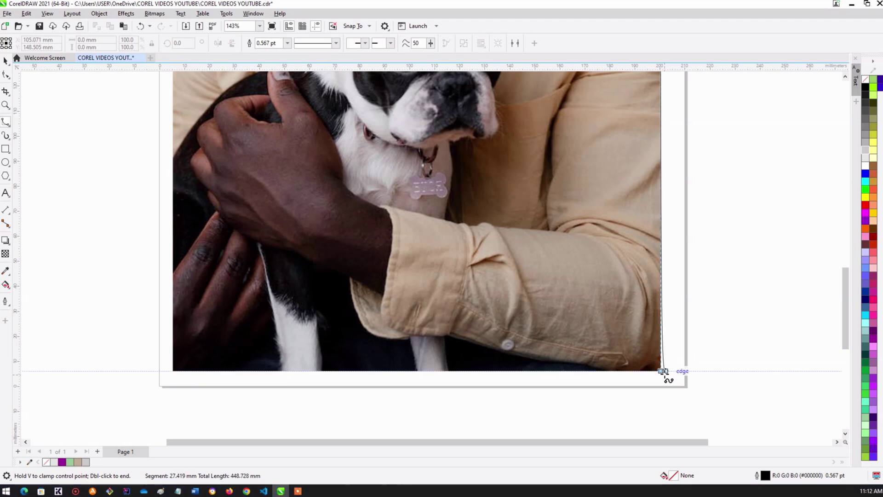
{"action": "left_click", "coordinate": [660, 371]}
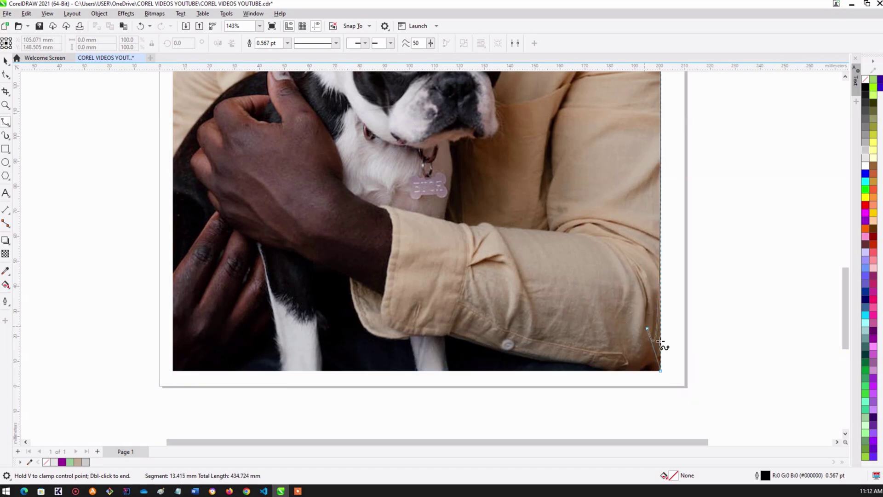
{"action": "left_click", "coordinate": [663, 371]}
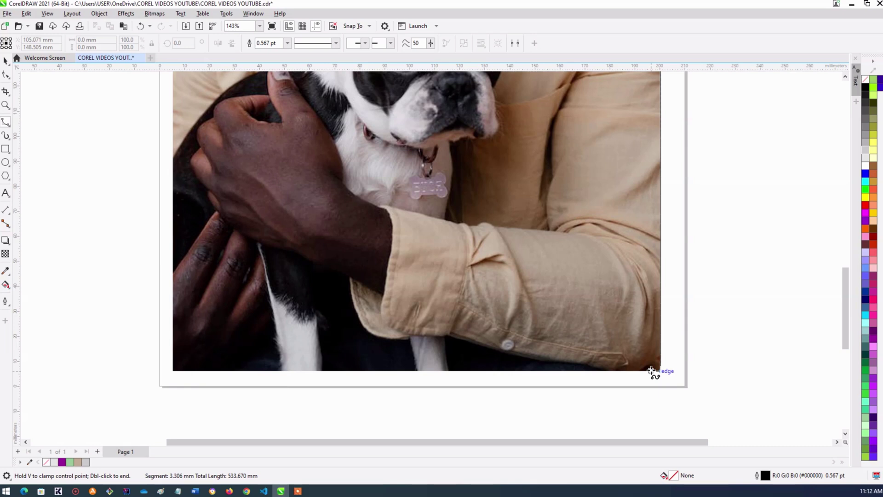
{"action": "left_click", "coordinate": [651, 370]}
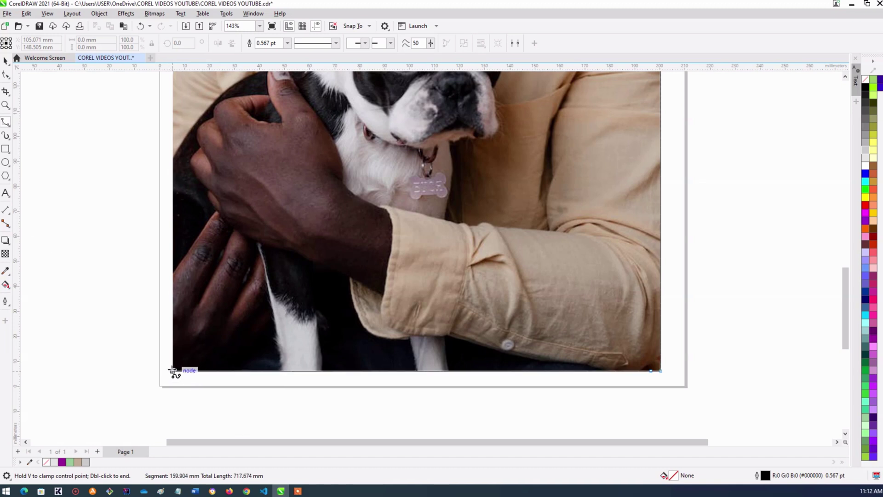
{"action": "left_click", "coordinate": [173, 296]}
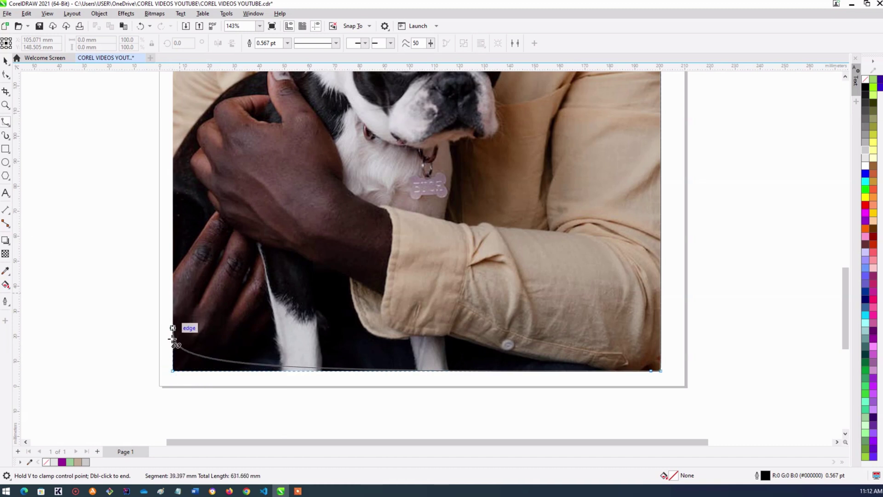
{"action": "left_click", "coordinate": [173, 370]}
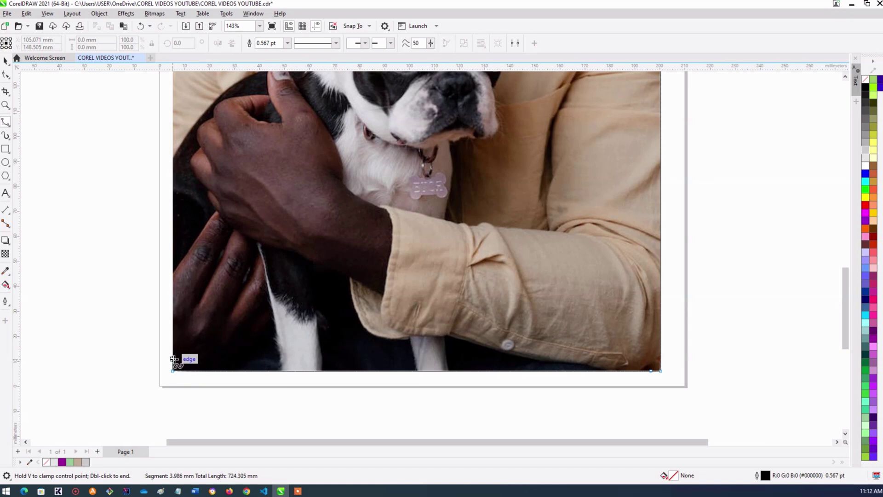
{"action": "left_click", "coordinate": [173, 359]}
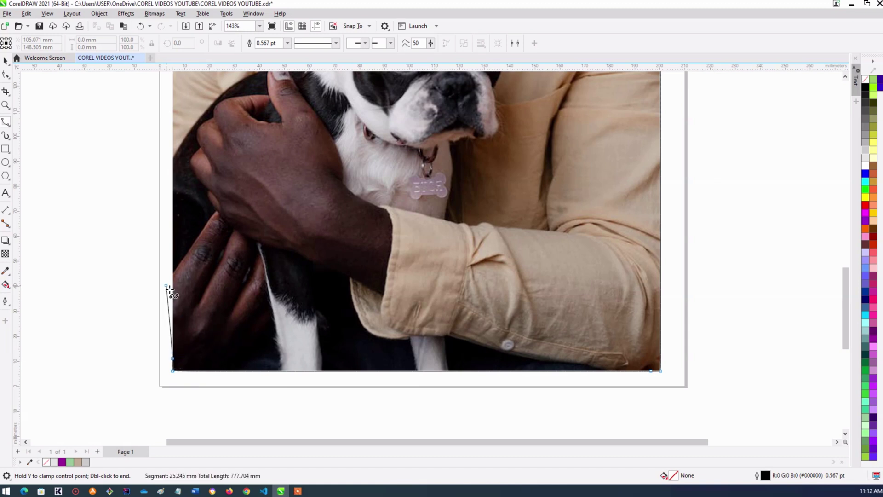
{"action": "scroll", "coordinate": [173, 76], "scroll_direction": "up", "scroll_amount": 3}
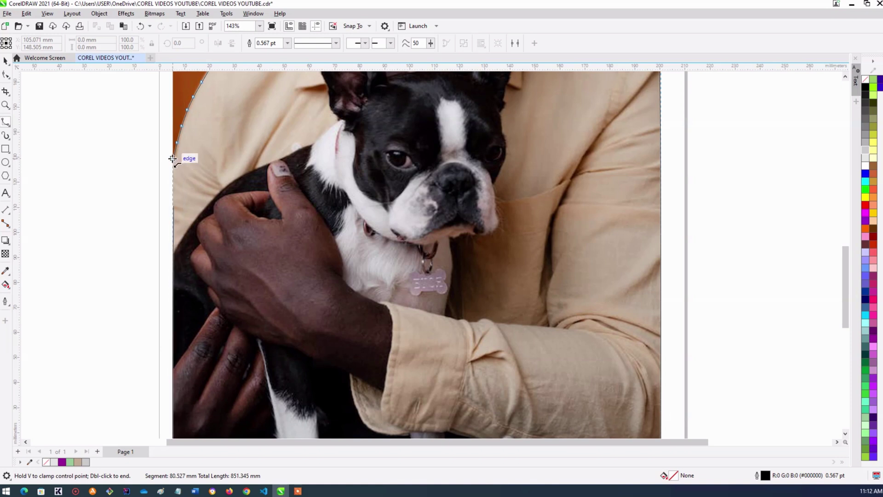
{"action": "double_click", "coordinate": [173, 158]}
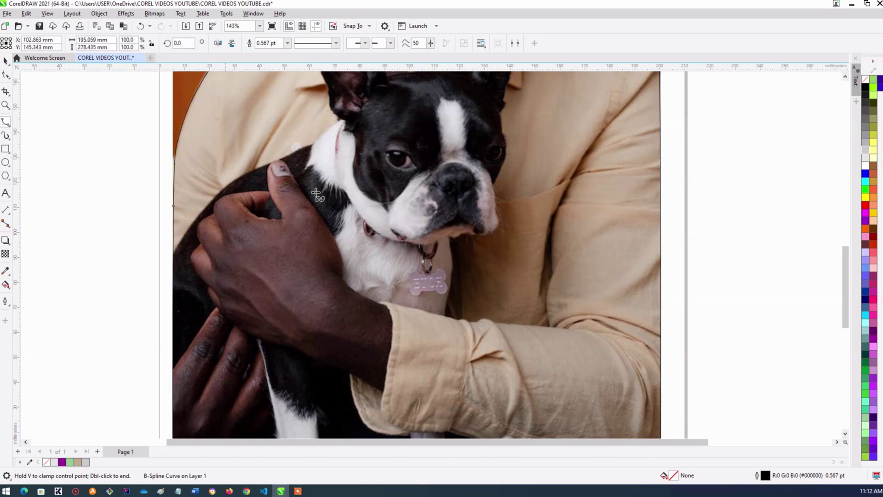
- Zoom out to the whole page and select the traced curve together with the photo
{"action": "left_click", "coordinate": [5, 106]}
{"action": "left_click", "coordinate": [62, 43]}
{"action": "left_click", "coordinate": [62, 43]}
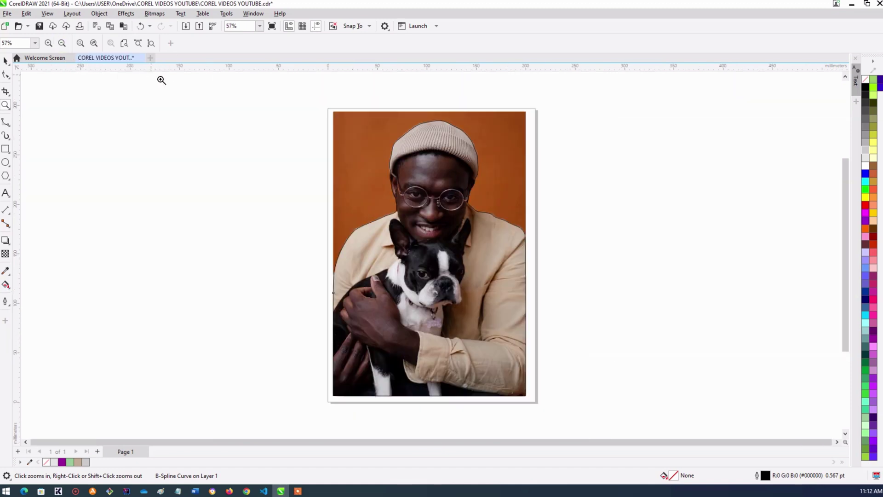
{"action": "left_click", "coordinate": [5, 60]}
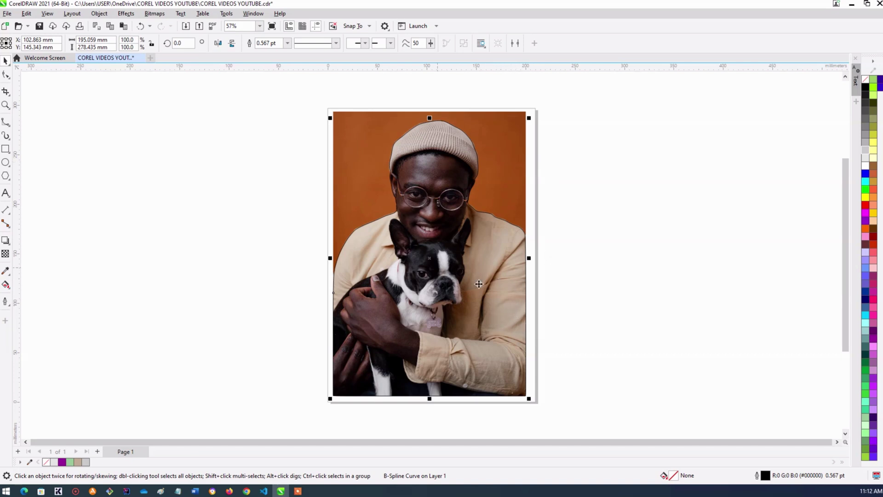
{"action": "left_click", "coordinate": [340, 122], "text": "shift"}
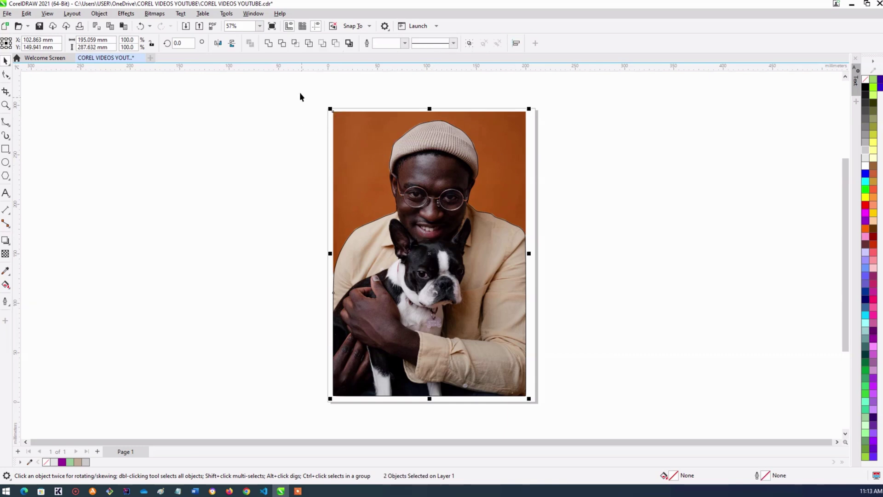
- Intersect the outline with the photo, place outline left and cut-out right, and fill the outline grey
{"action": "left_click", "coordinate": [295, 45]}
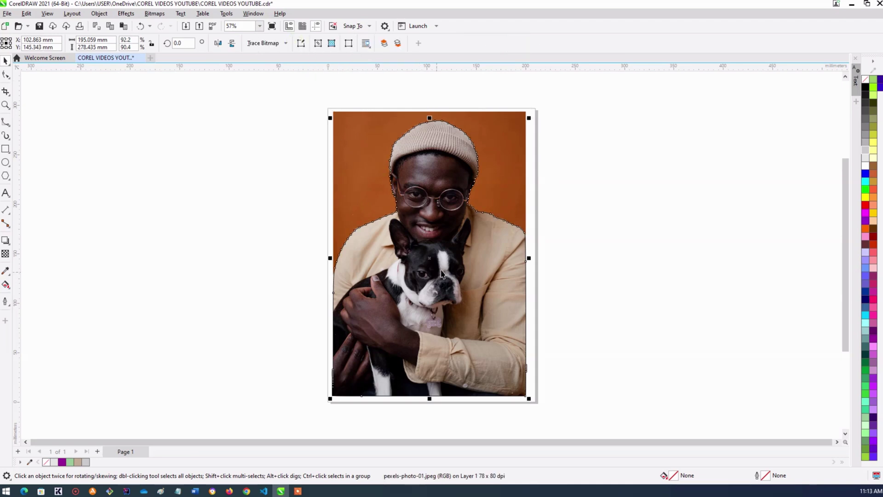
{"action": "left_click_drag", "start_coordinate": [350, 257], "coordinate": [167, 230]}
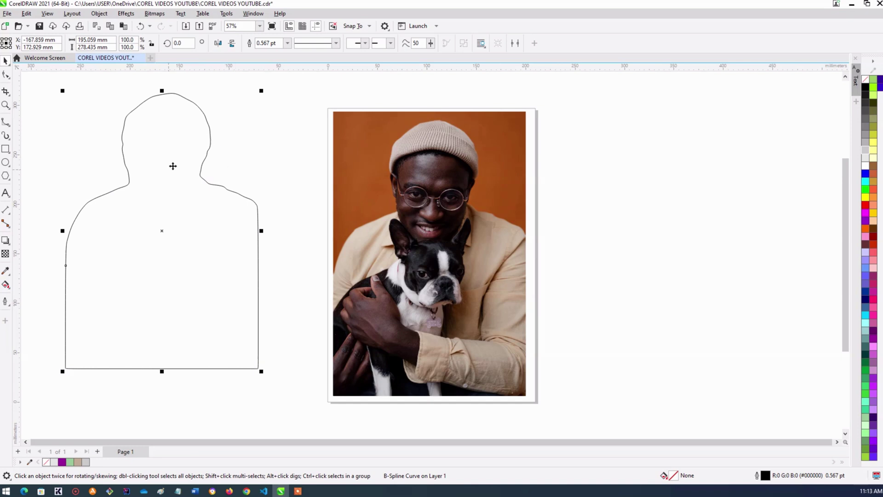
{"action": "mouse_move", "coordinate": [446, 263]}
{"action": "left_mouse_down"}
{"action": "mouse_move", "coordinate": [526, 271]}
{"action": "mouse_move", "coordinate": [734, 248]}
{"action": "left_mouse_up"}
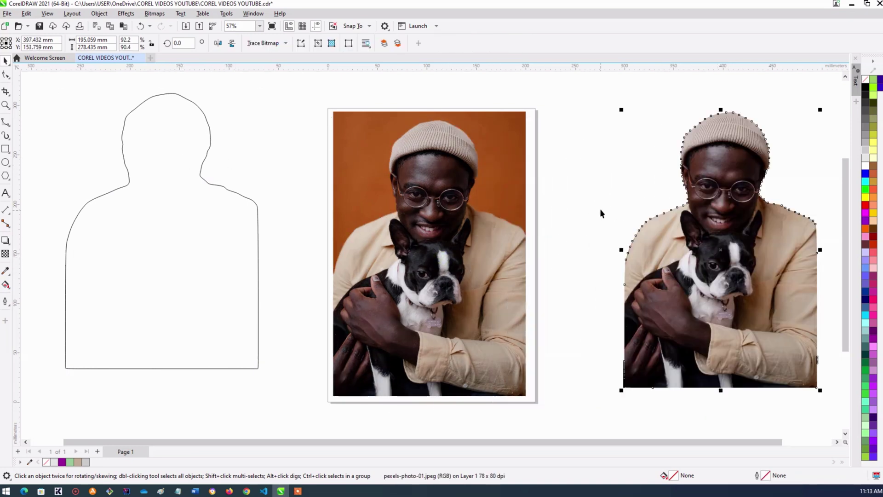
{"action": "left_click_drag", "start_coordinate": [731, 207], "coordinate": [720, 211]}
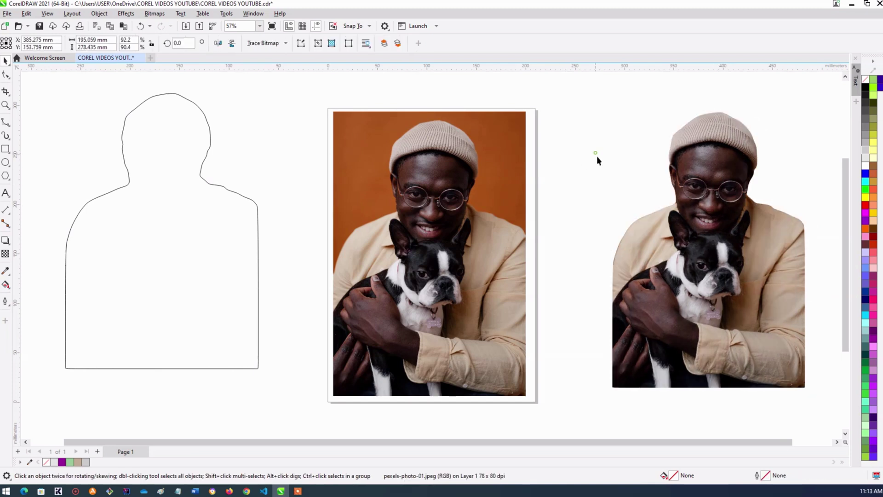
{"action": "left_click", "coordinate": [596, 156]}
{"action": "left_click", "coordinate": [184, 170]}
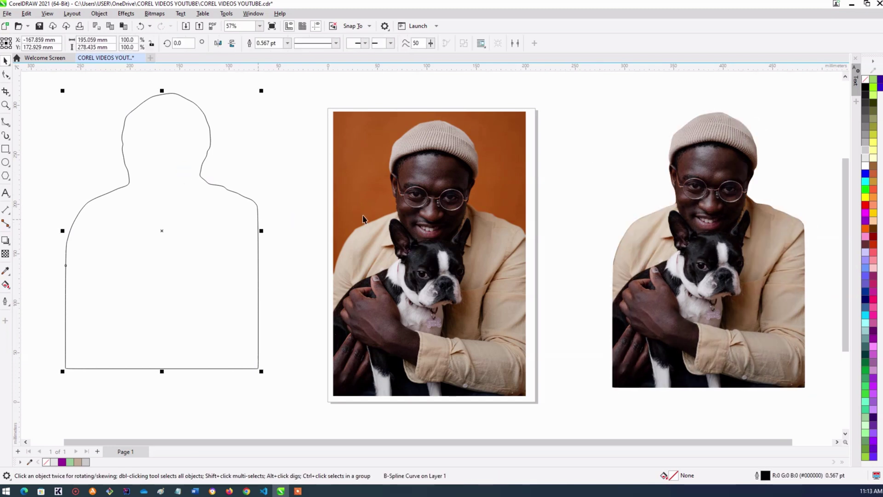
{"action": "left_click", "coordinate": [865, 143]}
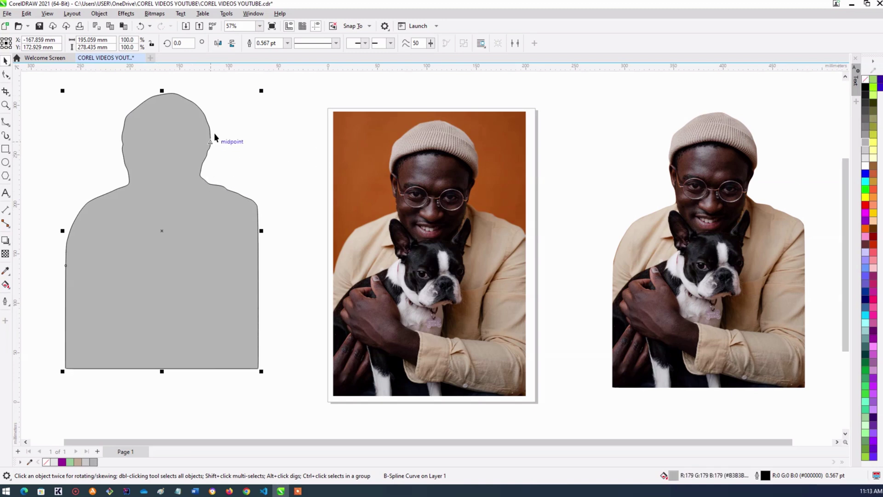
- Set the grey silhouette's outline to No Color and drag the cut-out photo onto it
{"action": "right_click", "coordinate": [863, 81]}
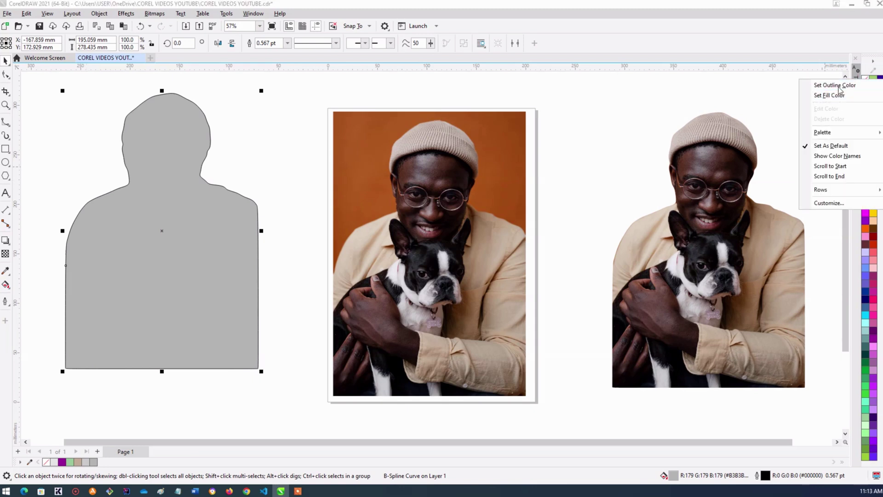
{"action": "left_click", "coordinate": [851, 88]}
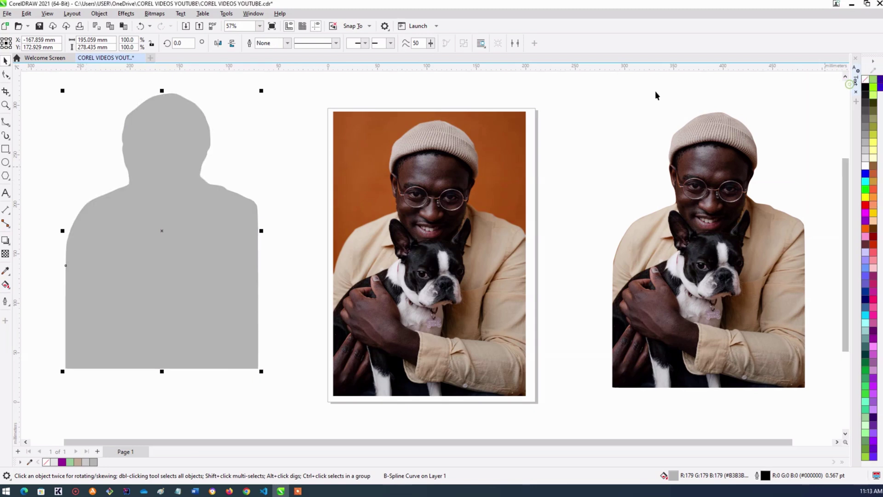
{"action": "left_click", "coordinate": [257, 164]}
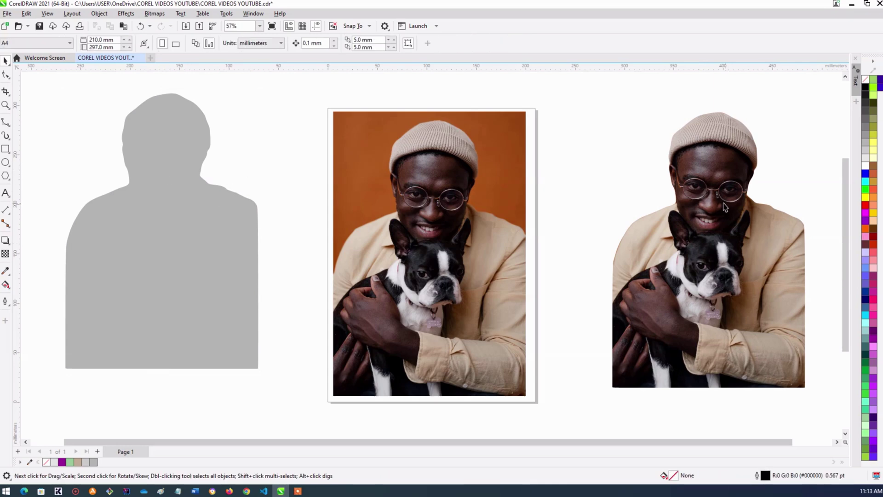
{"action": "left_click_drag", "start_coordinate": [725, 207], "coordinate": [180, 193]}
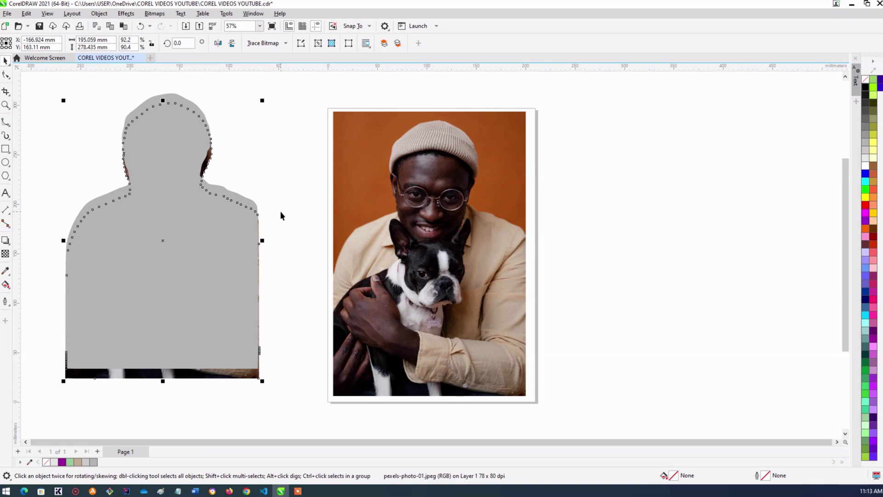
- Bring the cut-out to front, offset it slightly over the silhouette, then move it right of the page
{"action": "key", "text": "shift+Page_Up"}
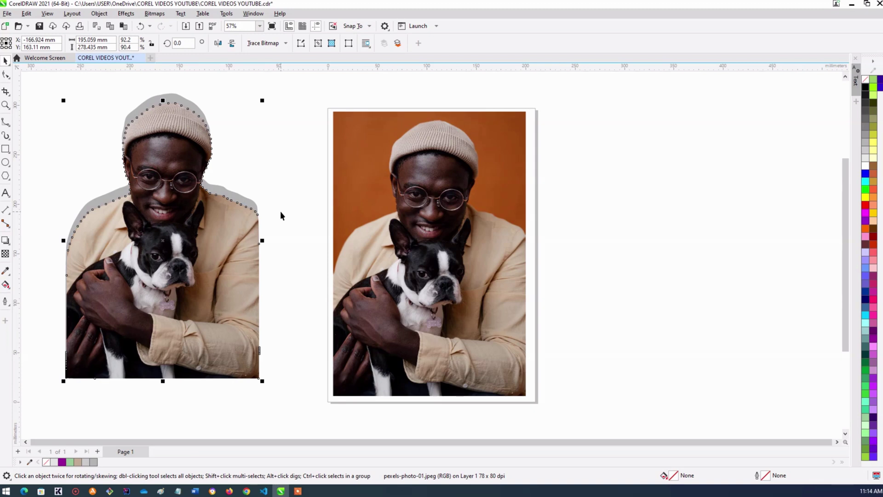
{"action": "left_click", "coordinate": [277, 169]}
{"action": "left_click_drag", "start_coordinate": [163, 217], "coordinate": [166, 214]}
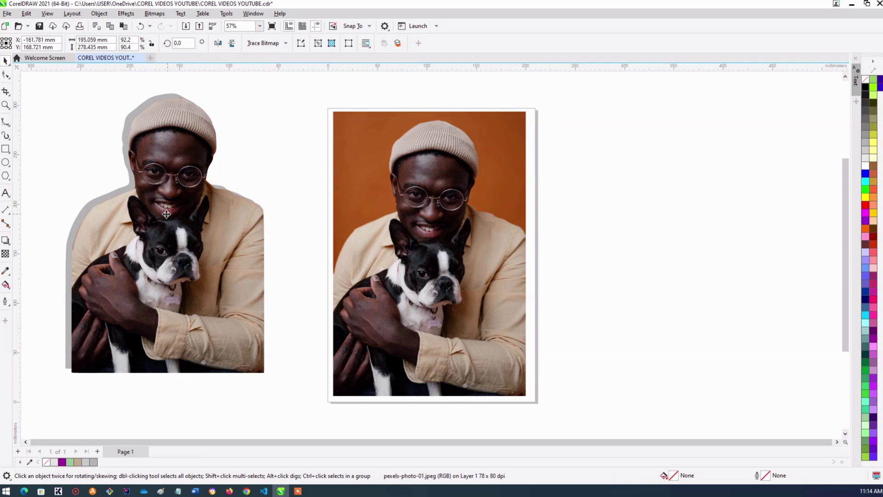
{"action": "left_click", "coordinate": [277, 174]}
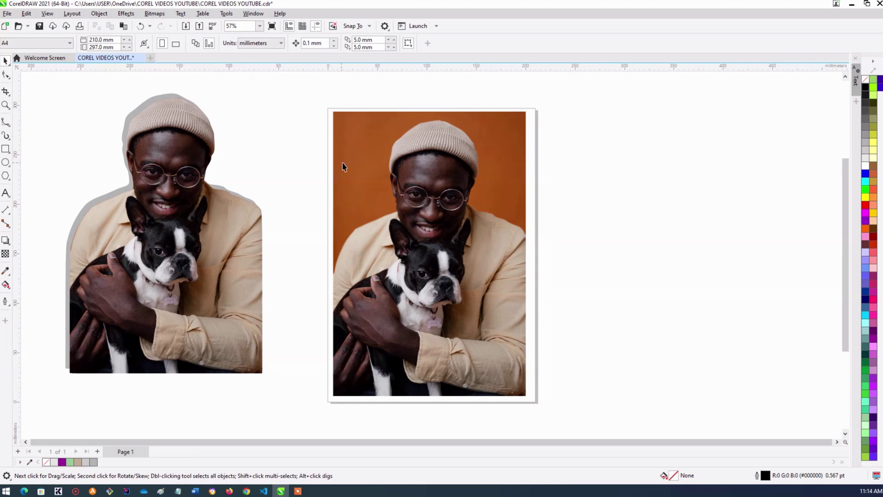
{"action": "left_click_drag", "start_coordinate": [256, 214], "coordinate": [708, 227]}
- Nudge the grey silhouette, then undo so the cut-out sits back over its offset shadow
{"action": "left_click", "coordinate": [547, 237]}
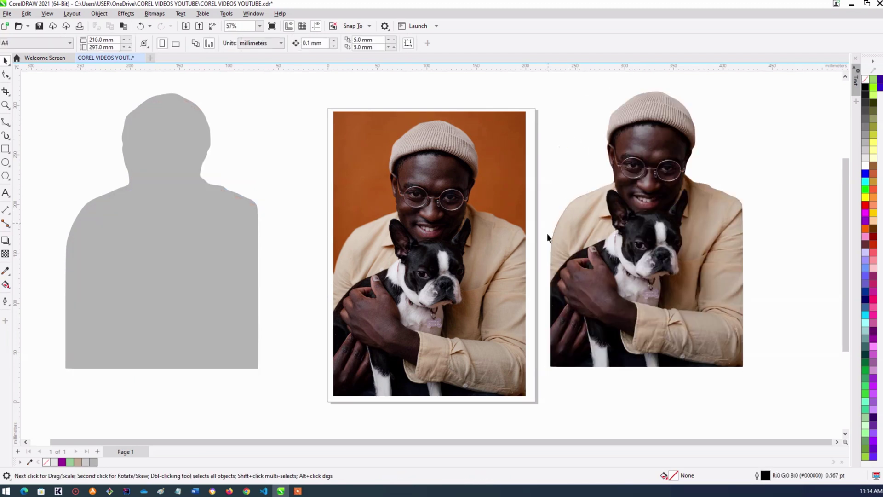
{"action": "mouse_move", "coordinate": [184, 182]}
{"action": "left_mouse_down"}
{"action": "mouse_move", "coordinate": [241, 205]}
{"action": "mouse_move", "coordinate": [193, 190]}
{"action": "left_mouse_up"}
{"action": "key", "text": "ctrl+z"}
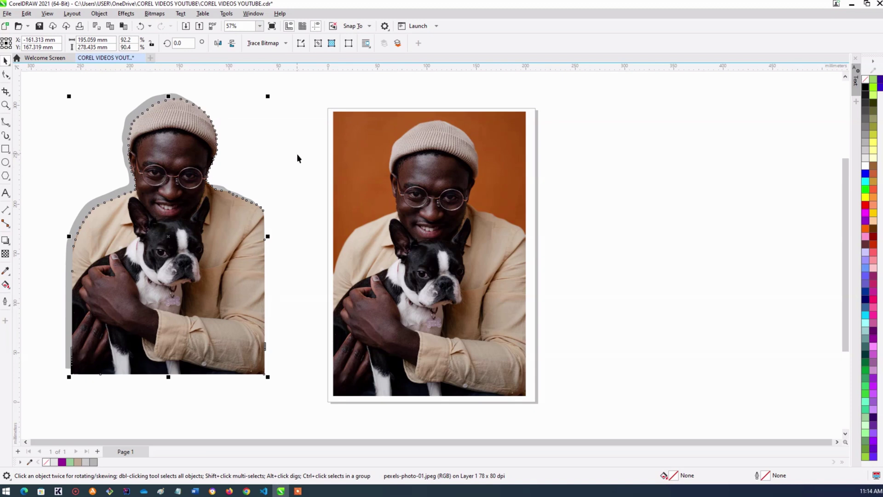
{"action": "left_click", "coordinate": [641, 157]}
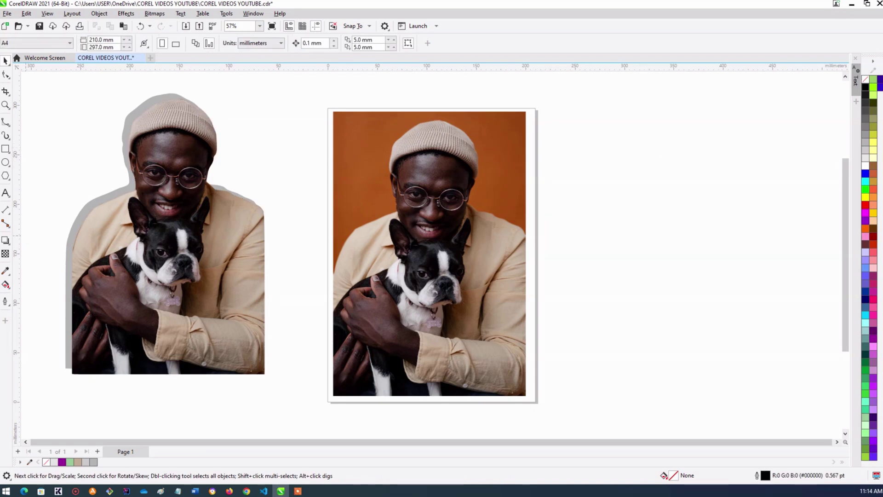